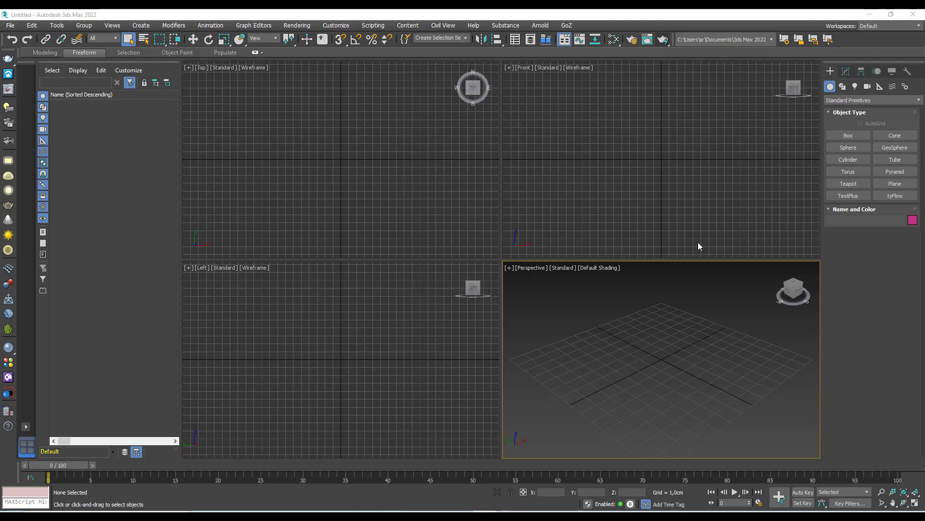
Add a VRayBitmap loaded with the blouberg_sunrise HDR and set its mapping to Spherical
click(611, 40)
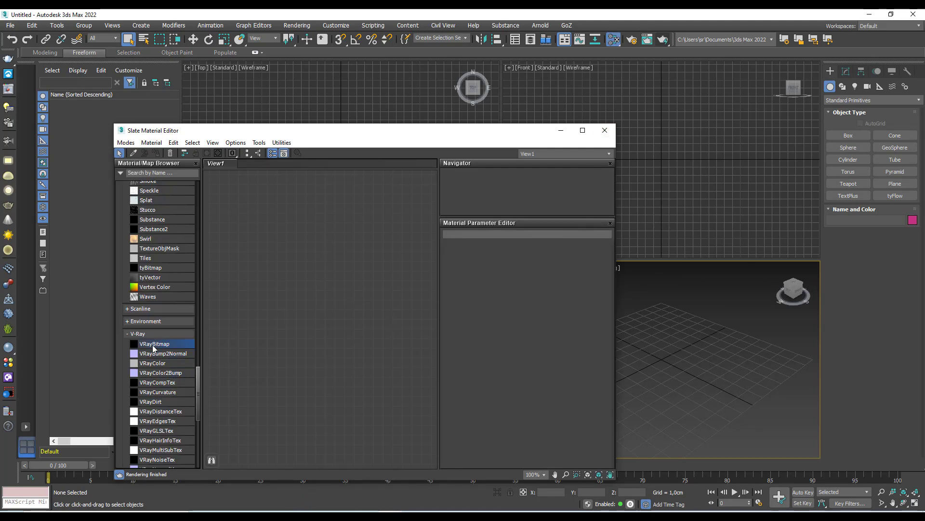
drag(154, 344, 320, 237)
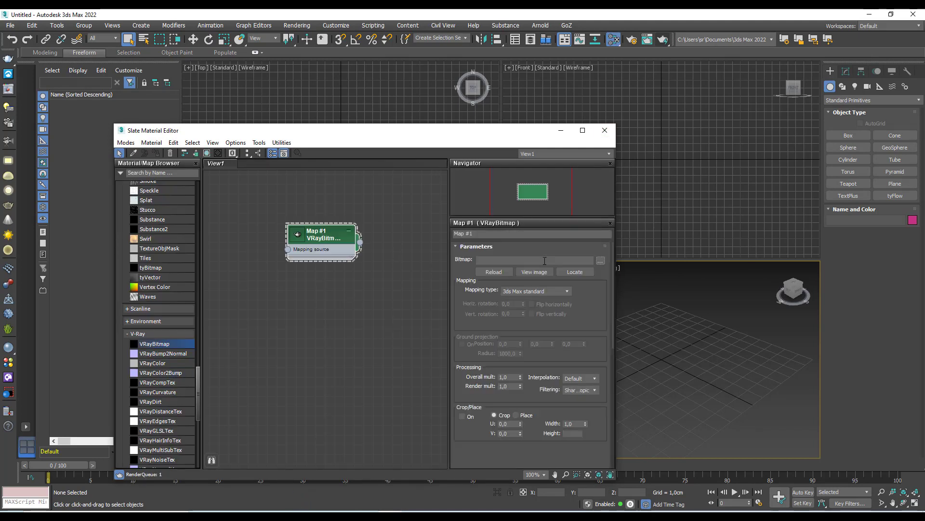
click(601, 261)
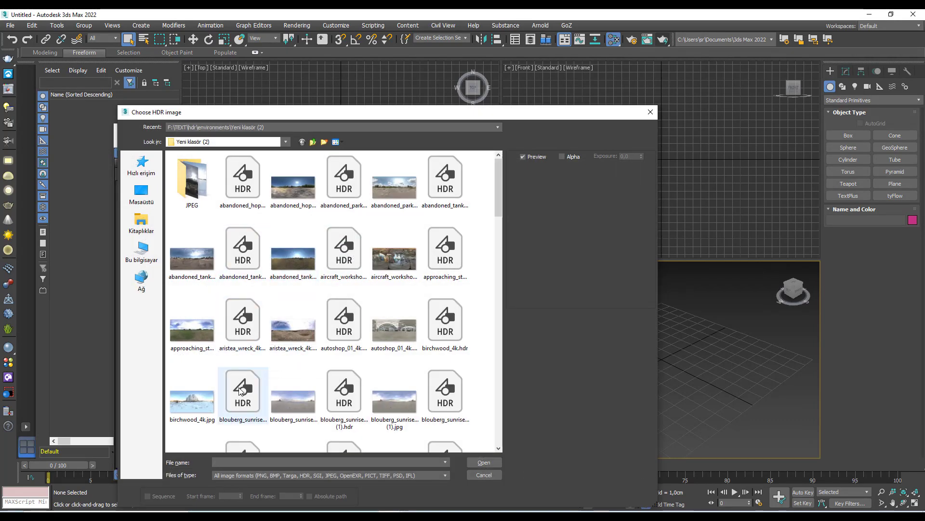
click(333, 390)
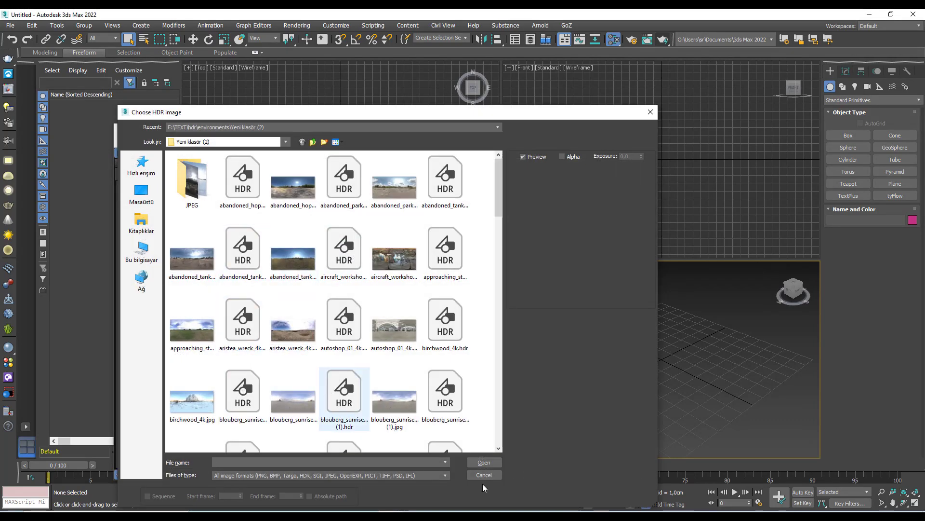
click(498, 462)
click(557, 293)
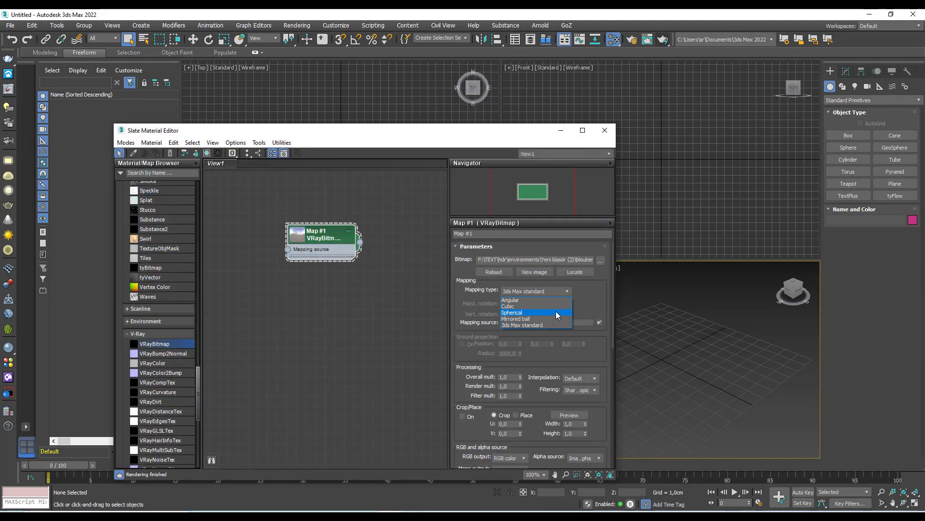
click(557, 312)
click(605, 130)
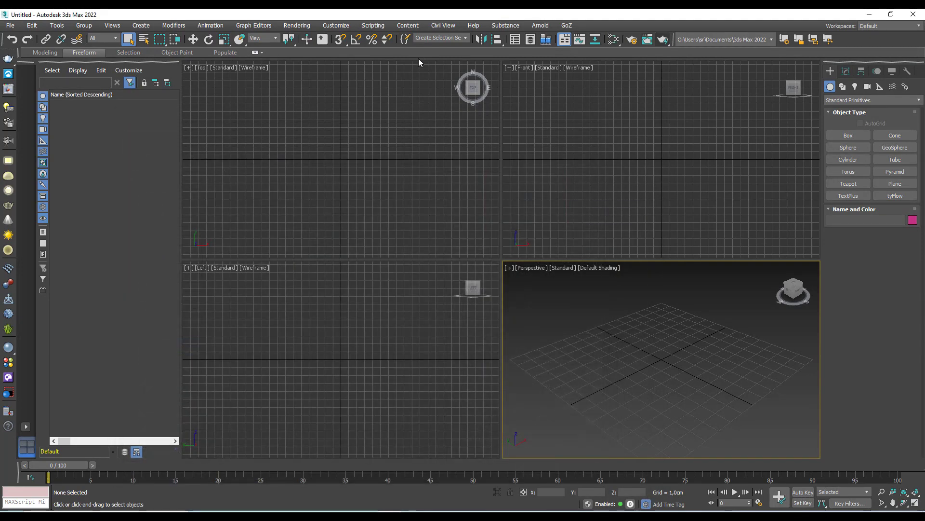
Wire the HDR bitmap into the Environment Map slot as an Instance
click(297, 25)
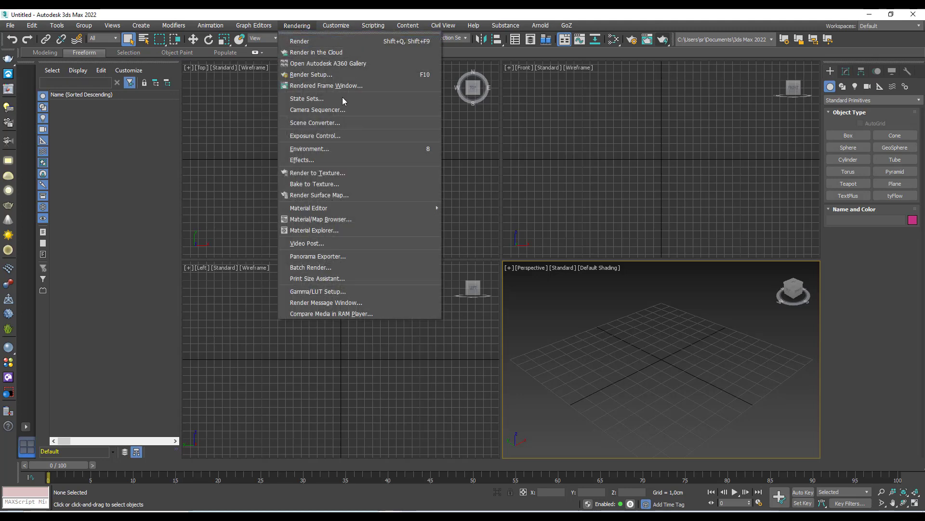
click(335, 149)
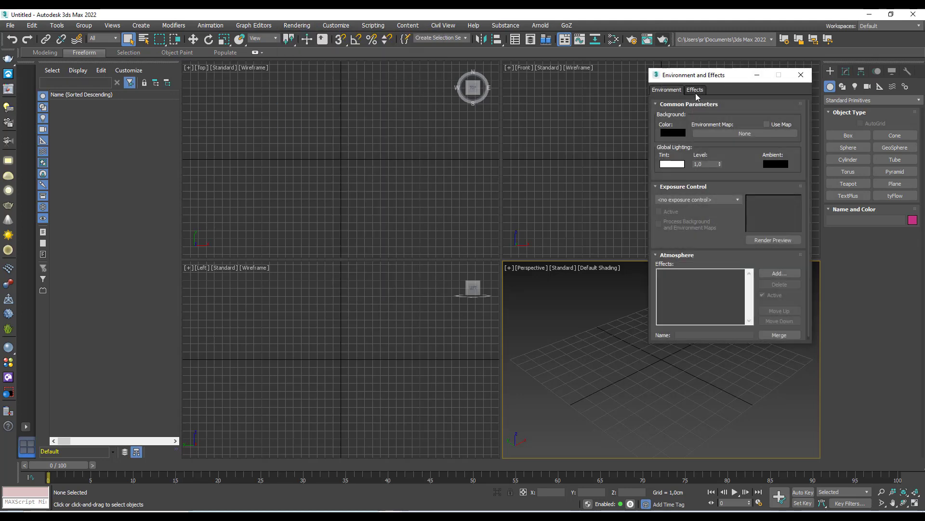
click(581, 40)
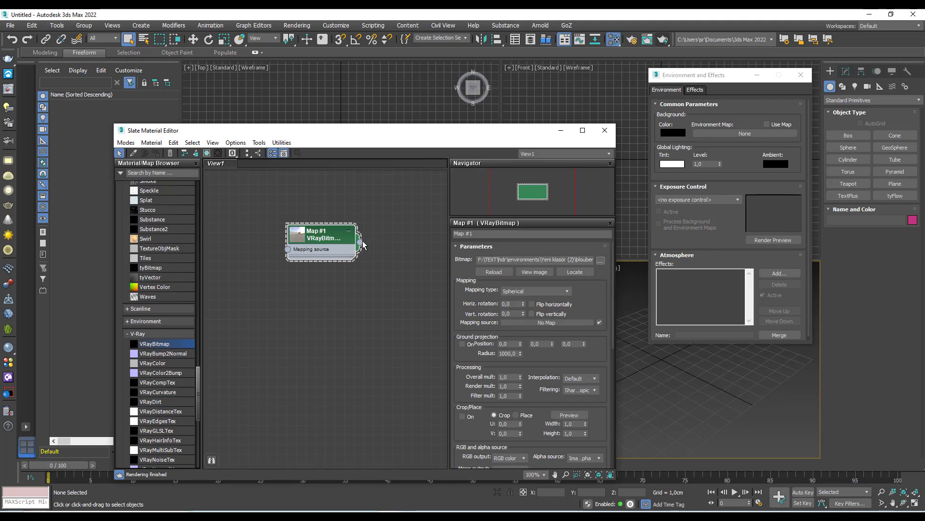
drag(360, 241, 704, 135)
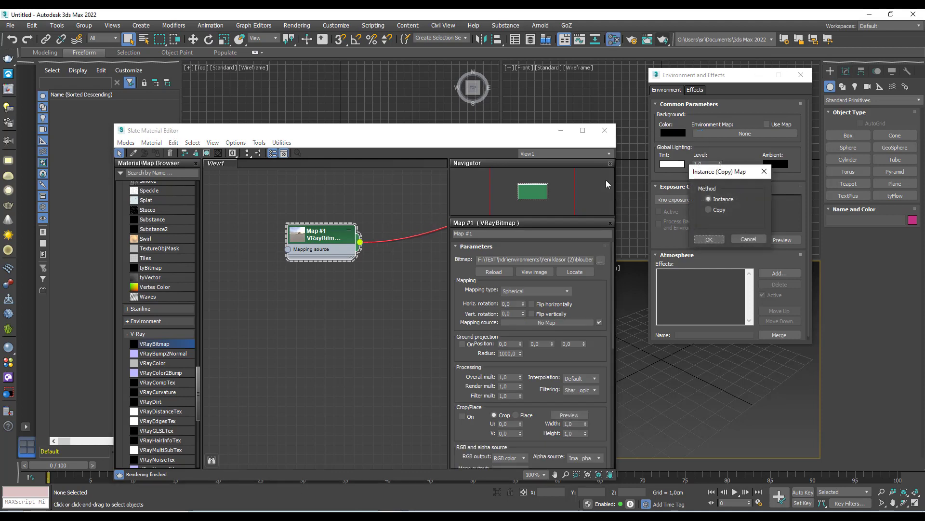
click(723, 240)
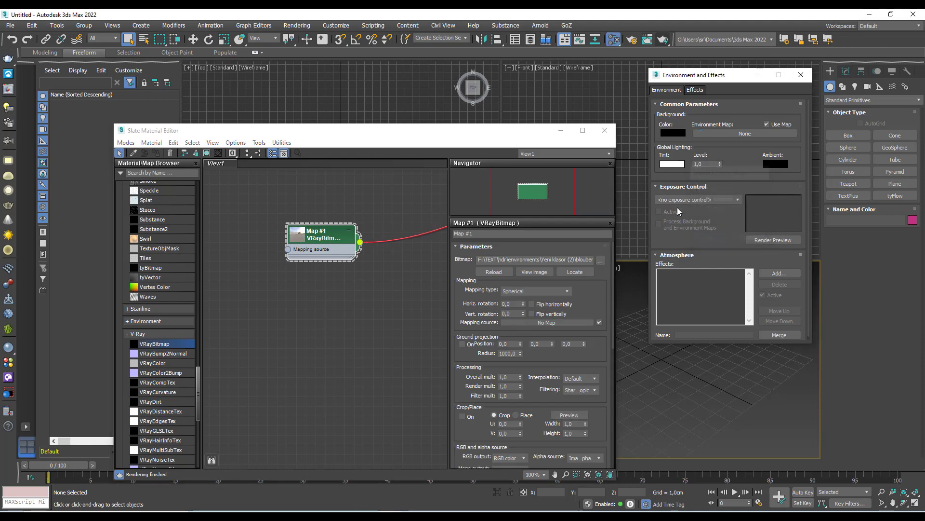
click(606, 131)
Draw a Plane in the Top view and orbit the Perspective view toward the beach
click(801, 75)
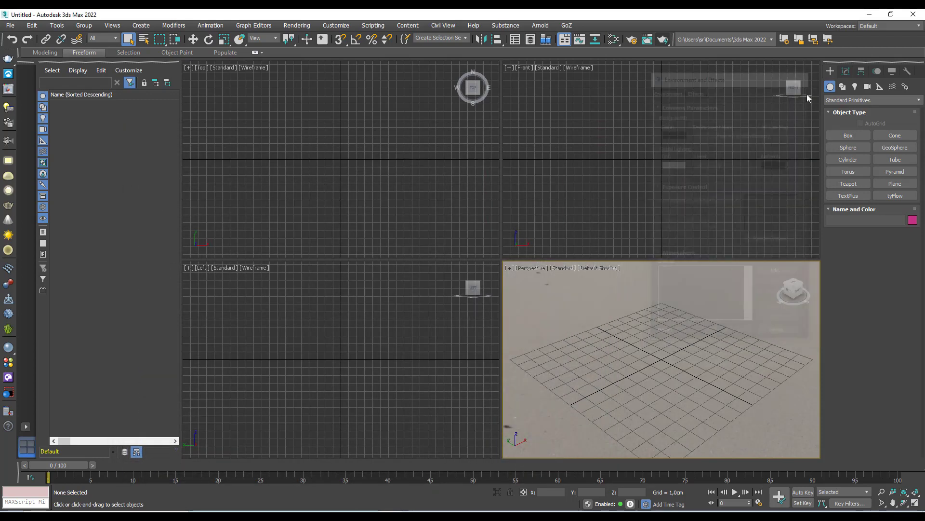
click(887, 187)
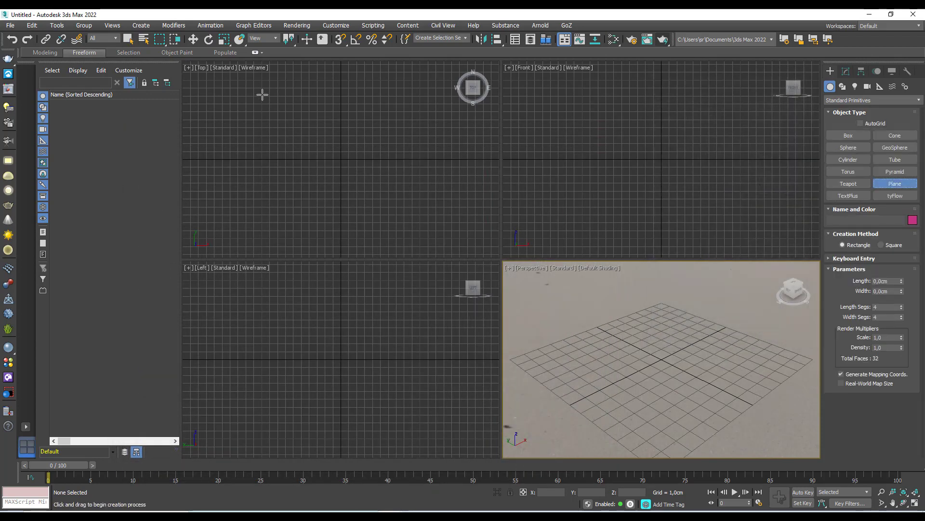
mouse_move(260, 92)
mouse_down()
mouse_move(284, 130)
mouse_move(425, 222)
mouse_up()
click(684, 383)
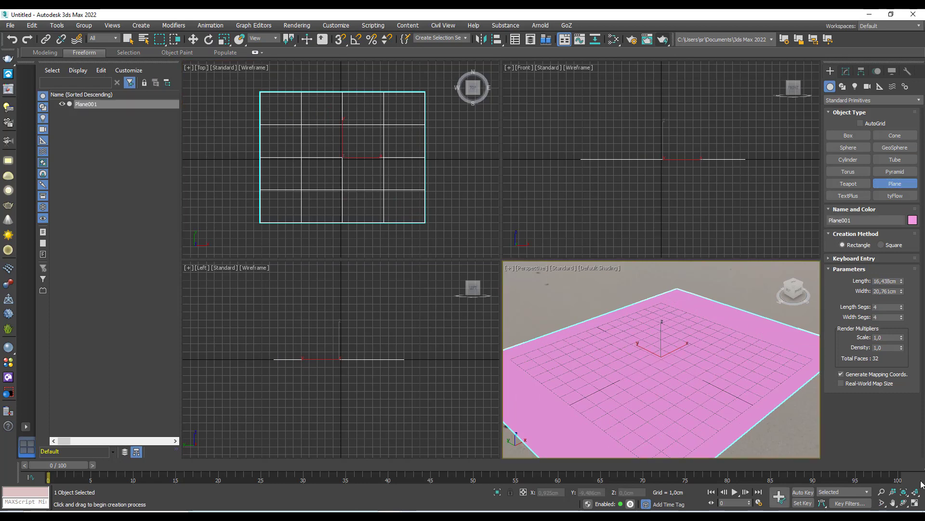
click(903, 502)
mouse_move(649, 352)
mouse_down()
mouse_move(568, 341)
mouse_move(587, 346)
mouse_move(602, 335)
mouse_up()
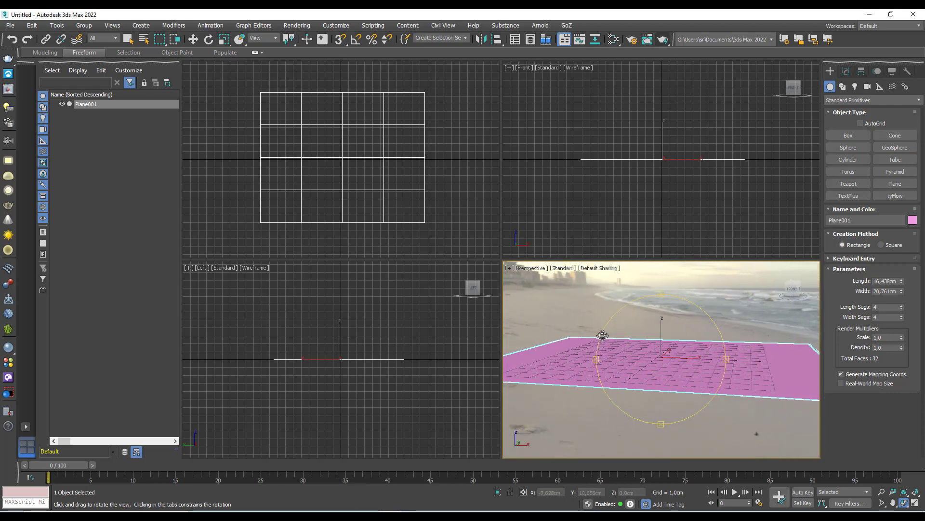
right_click(602, 335)
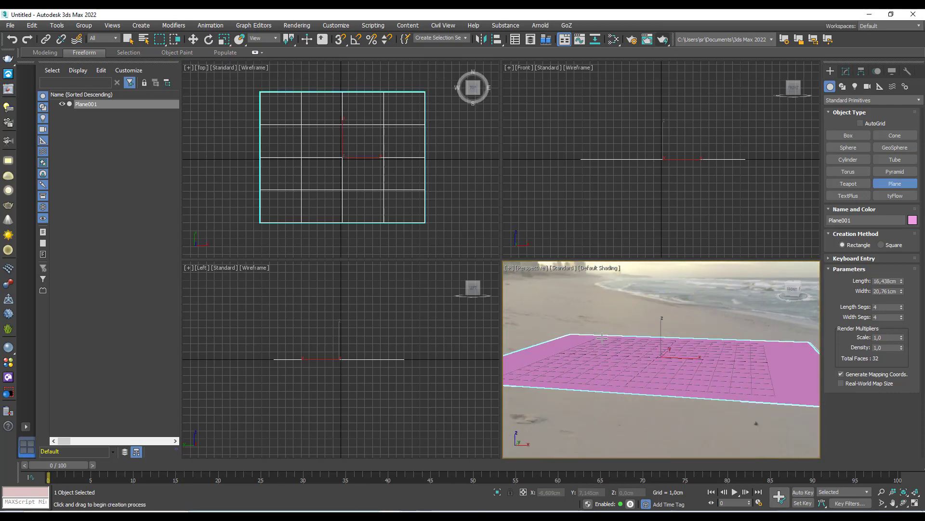
Stretch the plane longer along its Y axis with Non-uniform Scale in the Top view
click(224, 39)
right_click(339, 125)
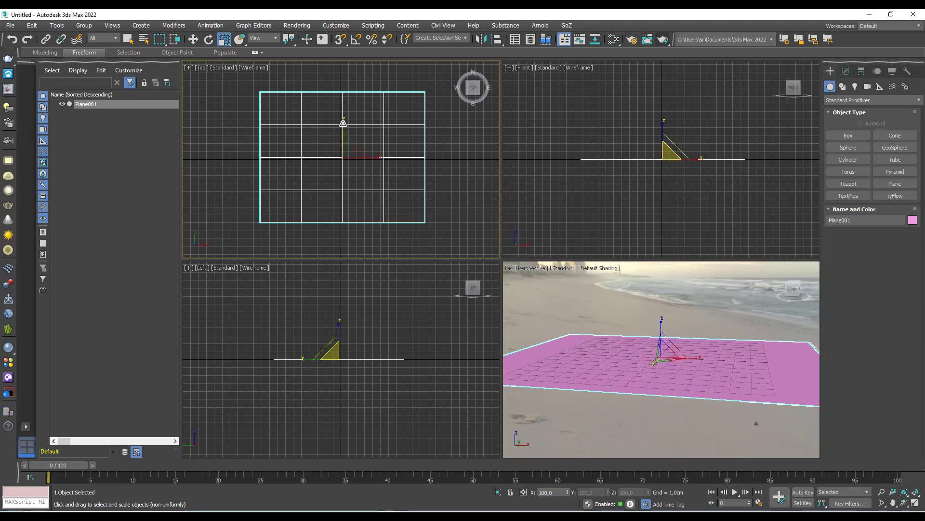
right_click(328, 127)
click(322, 130)
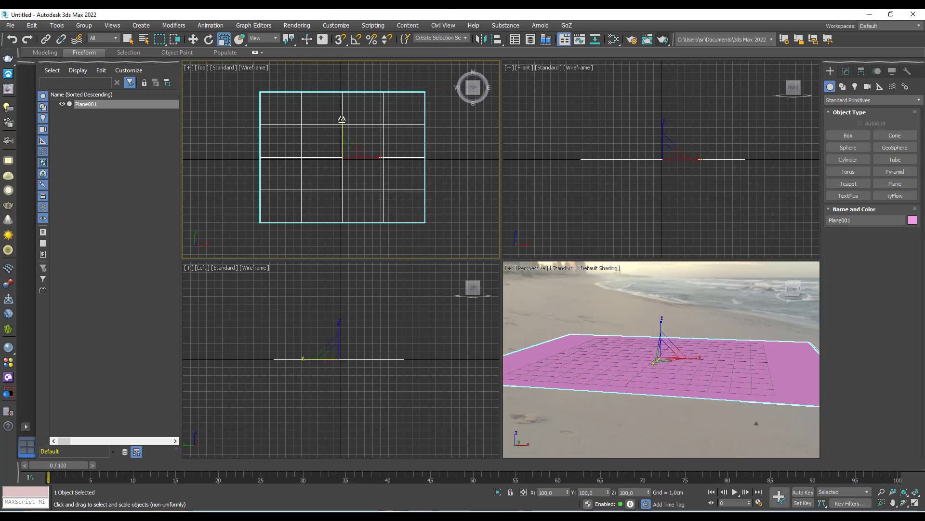
drag(341, 118, 343, 103)
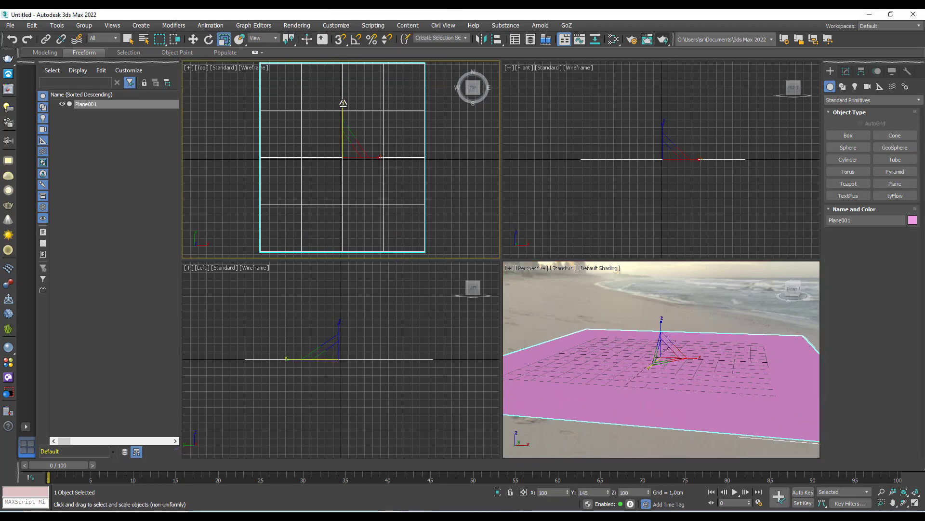
Place a teapot at the plane's centre and start an invisible VRayLight of type Dome
click(848, 184)
drag(340, 158, 353, 167)
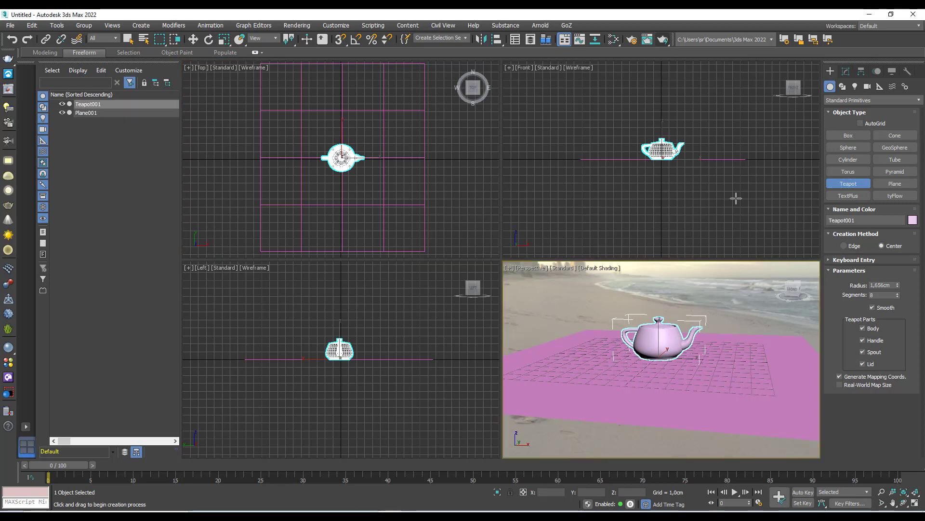
click(856, 87)
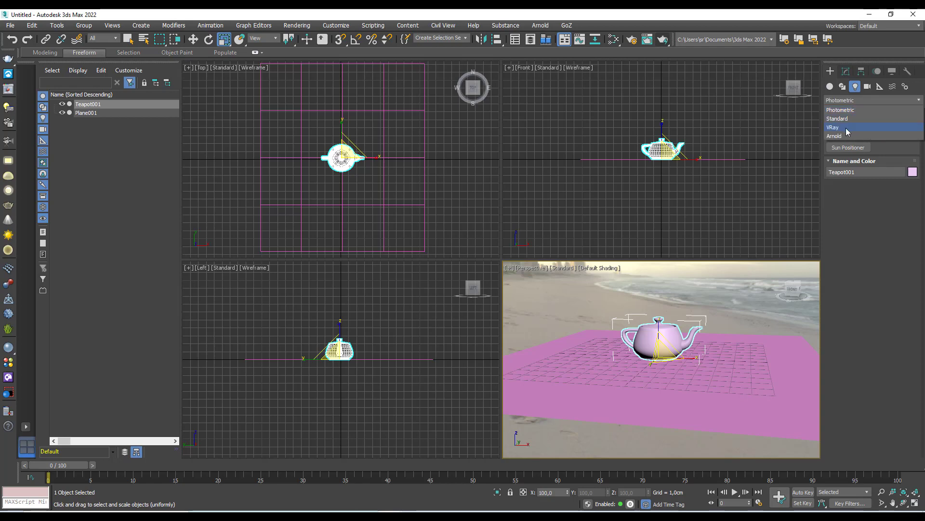
click(855, 129)
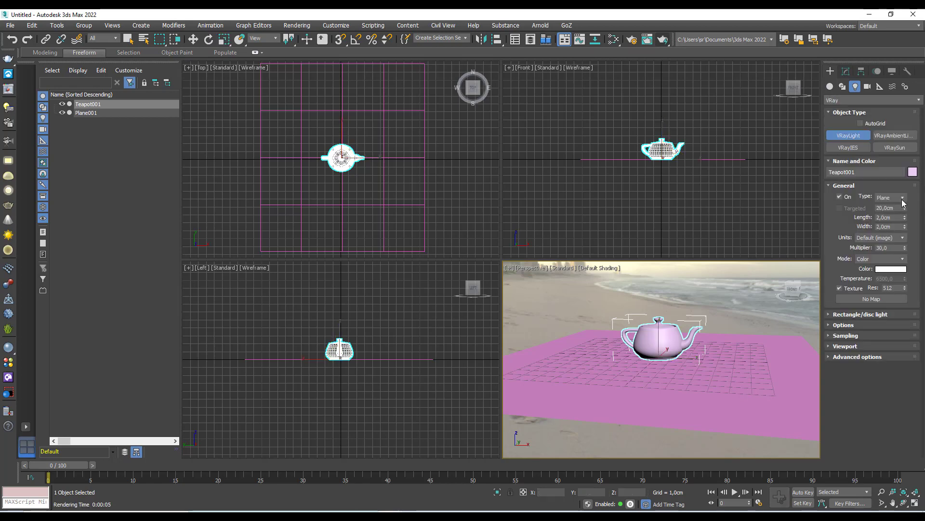
click(890, 197)
click(882, 213)
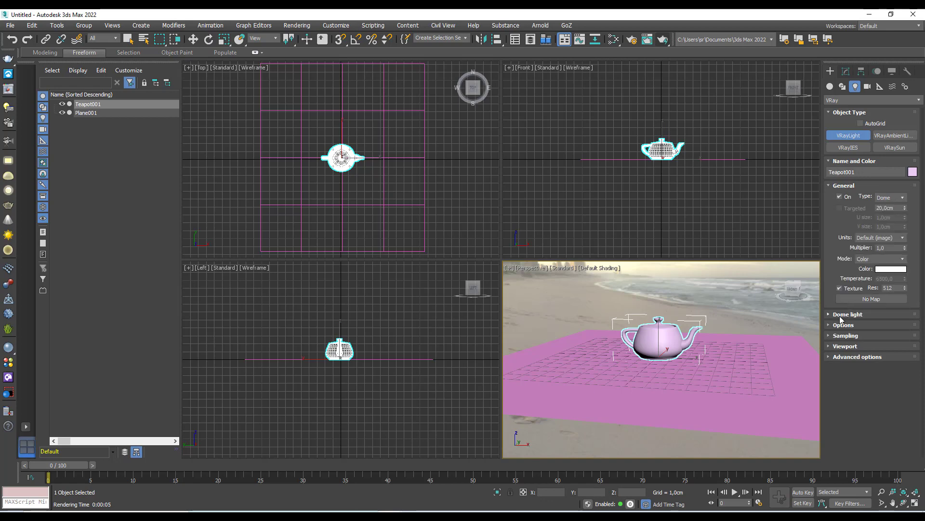
click(836, 327)
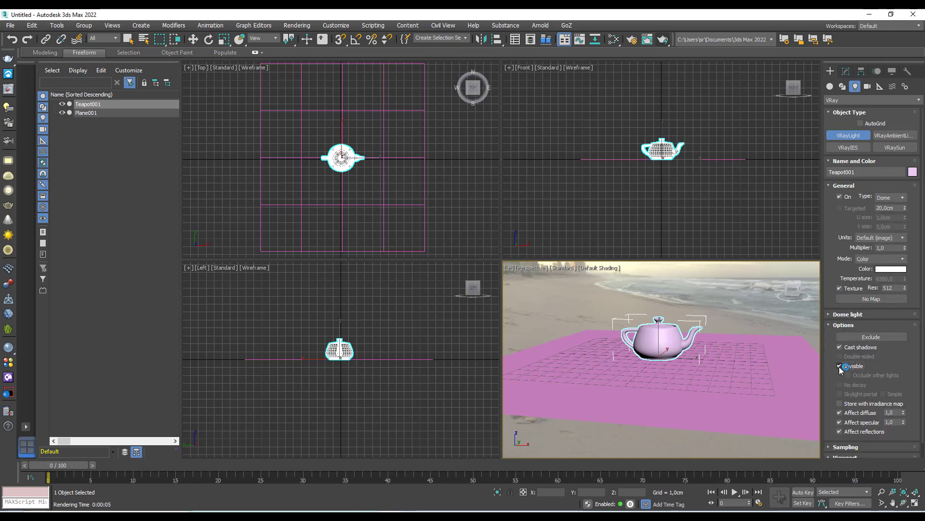
Instance the beach HDR map into the dome light's Texture slot and place the light in Top view
click(613, 39)
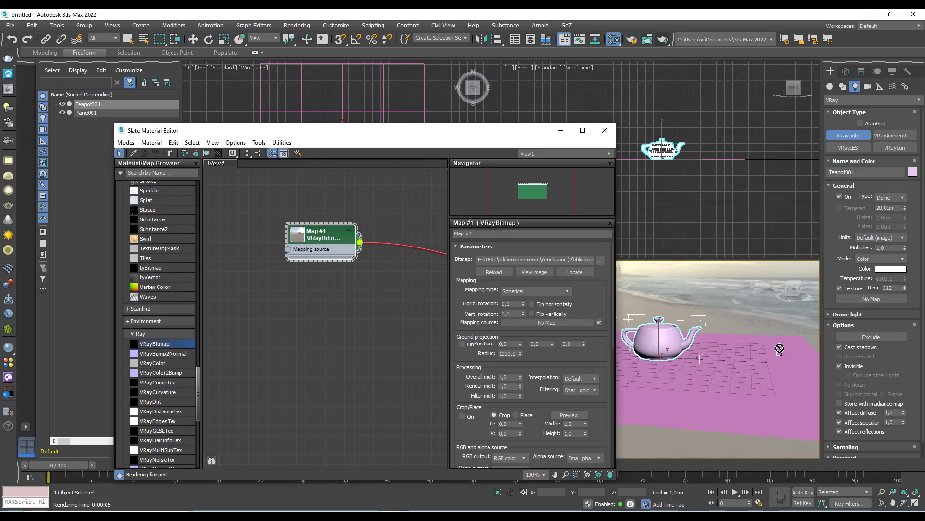
drag(881, 349, 876, 301)
drag(876, 300, 876, 300)
click(443, 290)
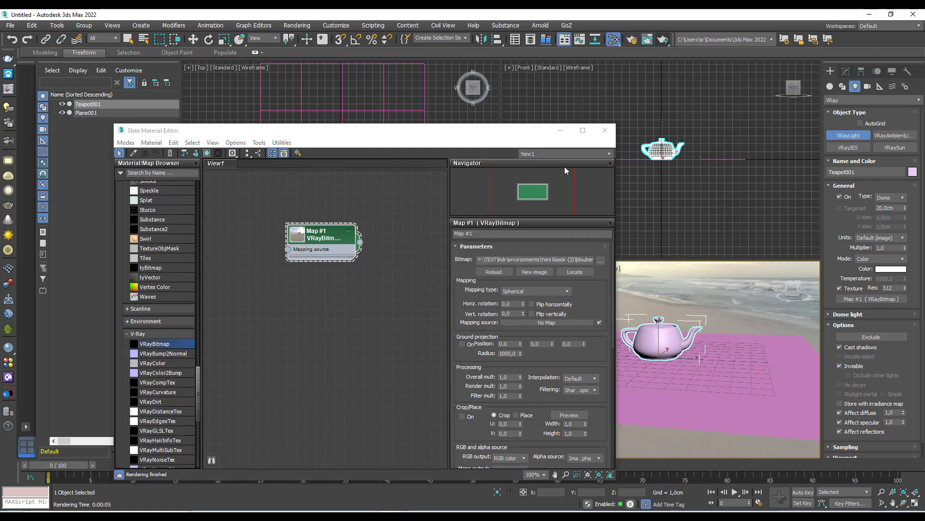
click(605, 131)
click(454, 196)
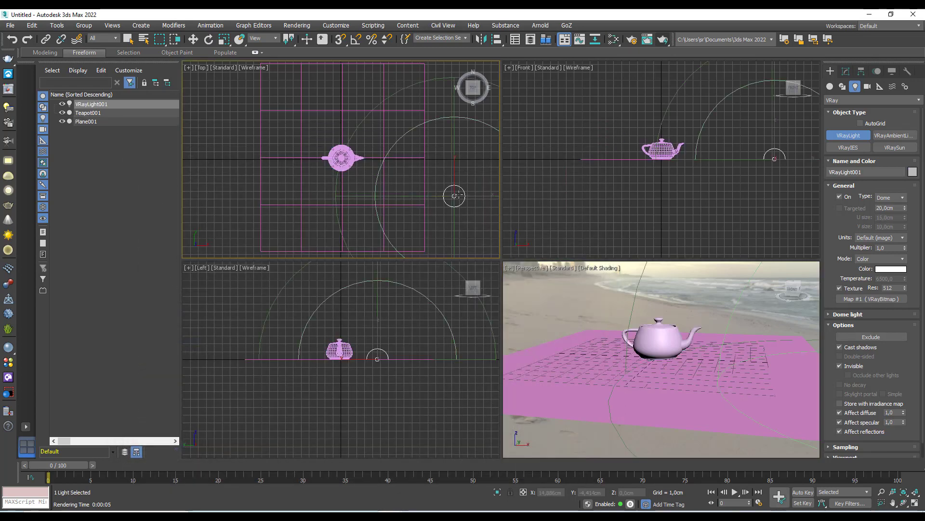
Exit light creation in the Perspective view and select Plane001 under the teapot
right_click(752, 399)
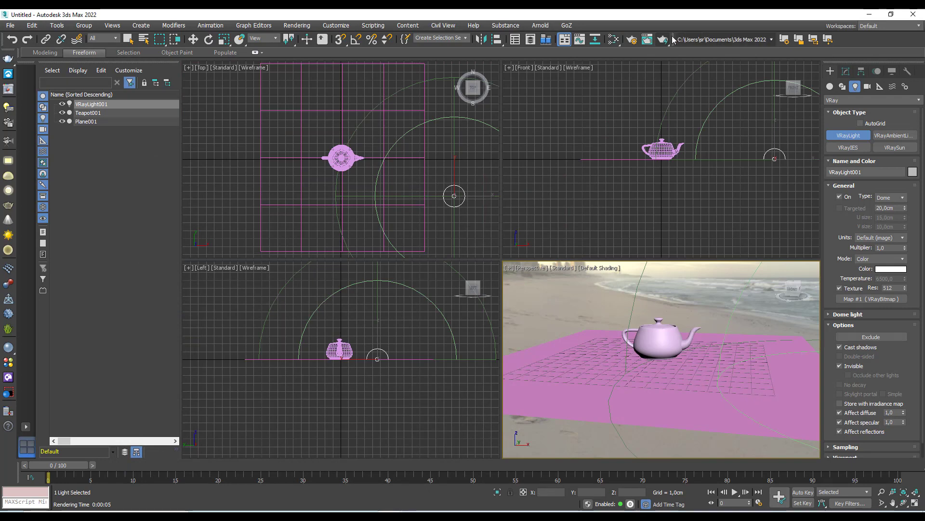
click(570, 356)
key(r)
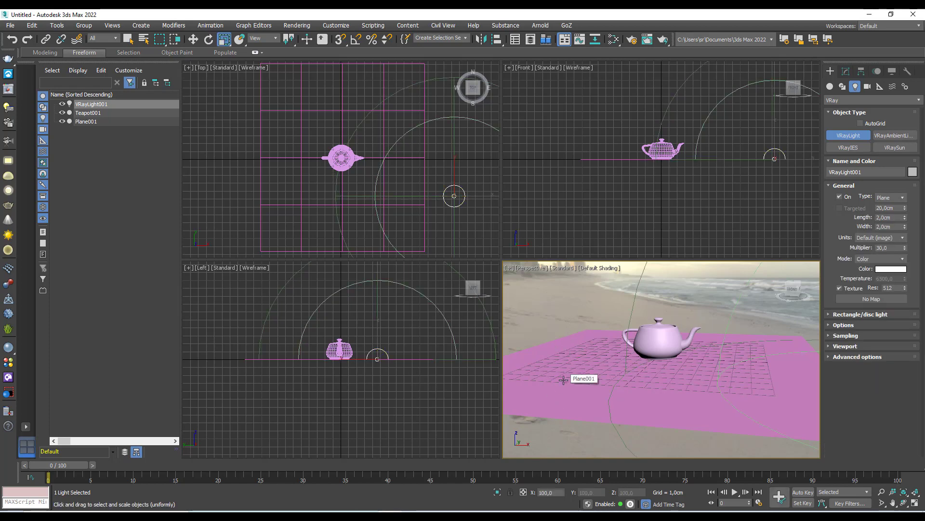
click(568, 378)
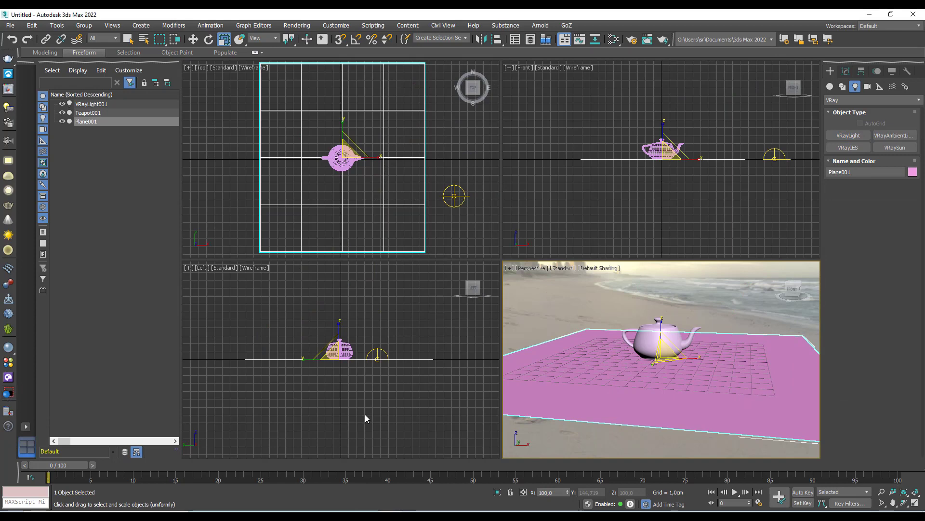
Render the Perspective view in V-Ray and move the frame buffer window to the right
click(663, 40)
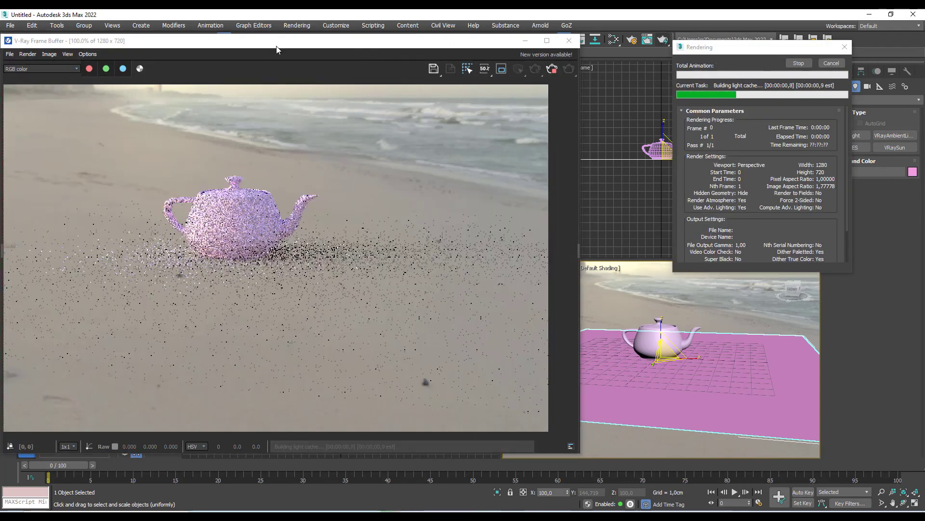
drag(277, 50, 337, 56)
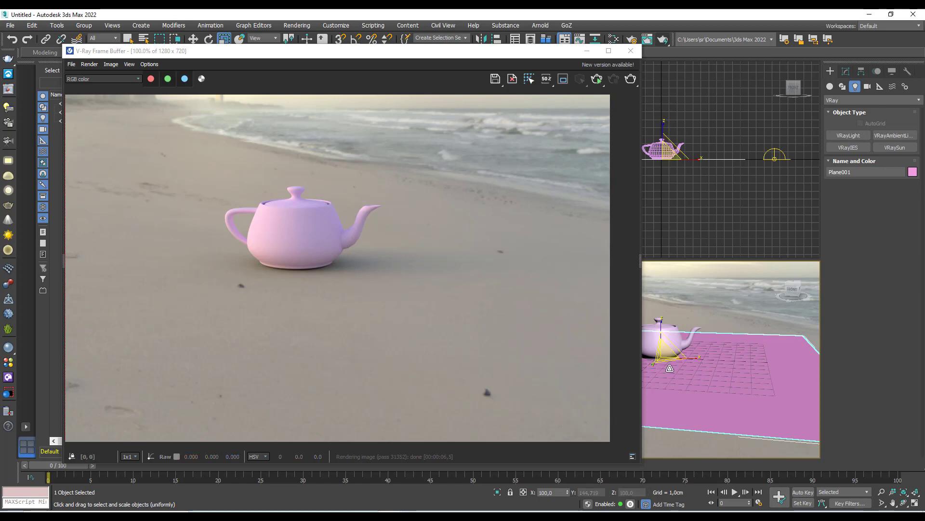
Enable Matte object, Shadows and Affect alpha in the ground plane's V-Ray object properties
right_click(728, 364)
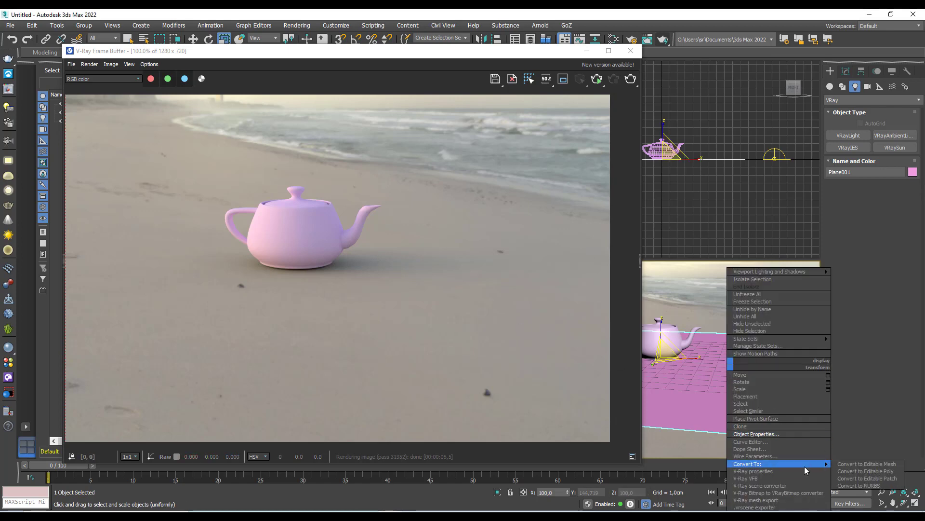
click(791, 473)
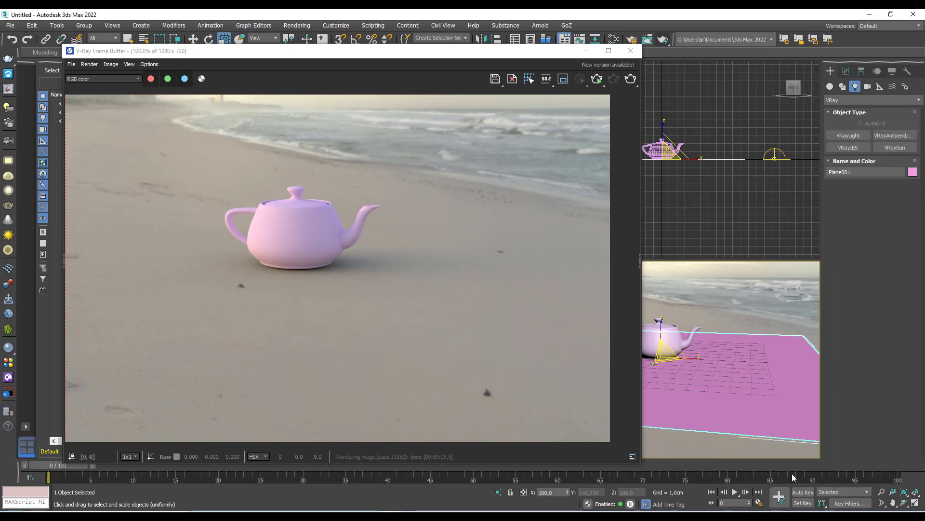
mouse_move(511, 149)
mouse_down()
mouse_move(584, 114)
mouse_move(615, 82)
mouse_up()
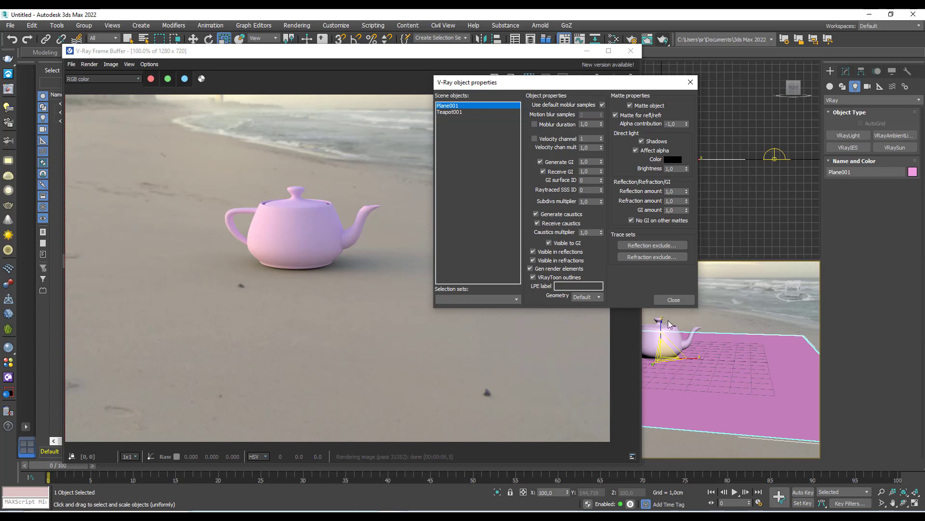
click(676, 299)
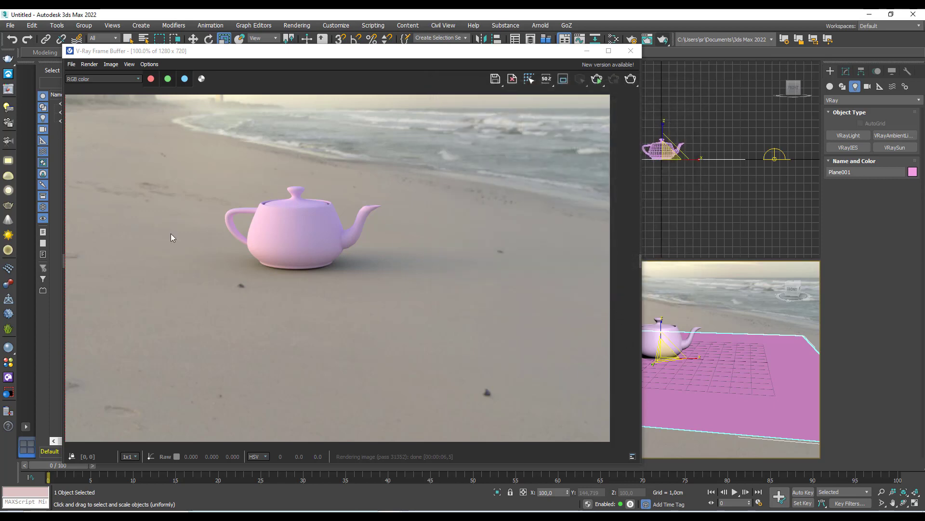
Close the rendered image window and begin creating a new VRayLight
scroll(319, 256, down, 2)
scroll(319, 257, up, 2)
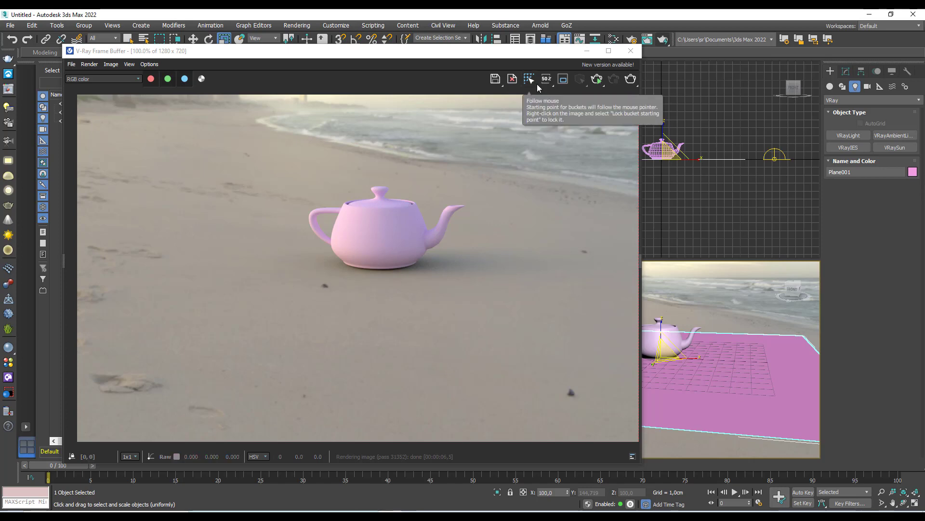
click(631, 51)
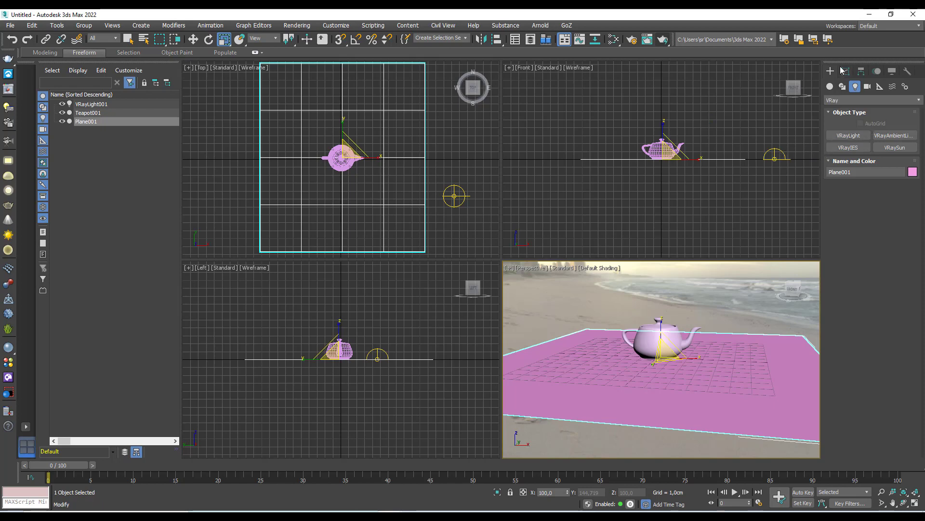
click(848, 136)
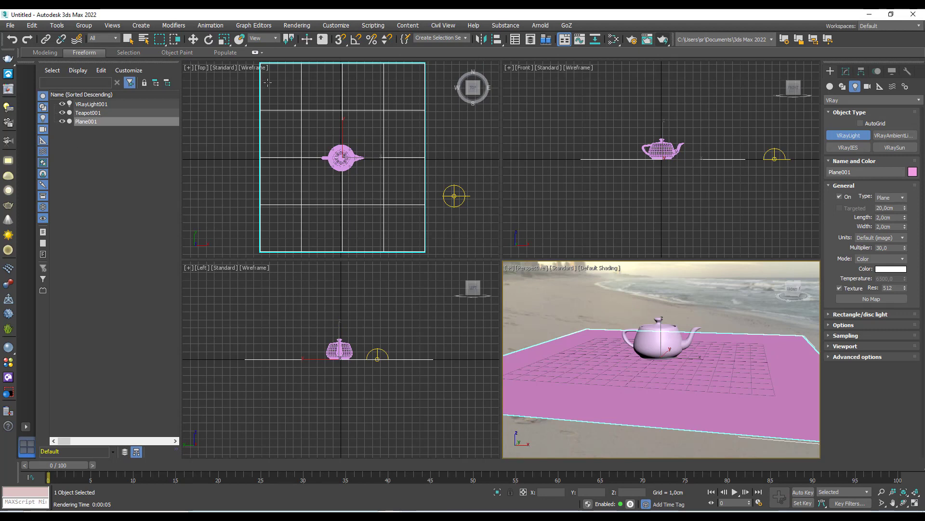
Draw a V-Ray plane light over the ground and raise it about 19.5 cm above the teapot
scroll(284, 87, down, 2)
scroll(286, 86, down, 1)
drag(278, 70, 427, 238)
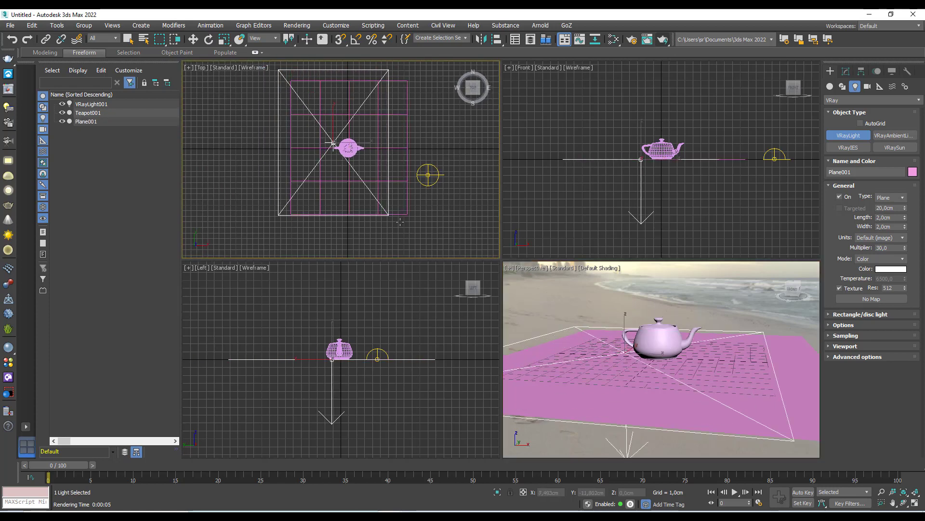
click(193, 39)
right_click(629, 166)
drag(672, 132, 673, 20)
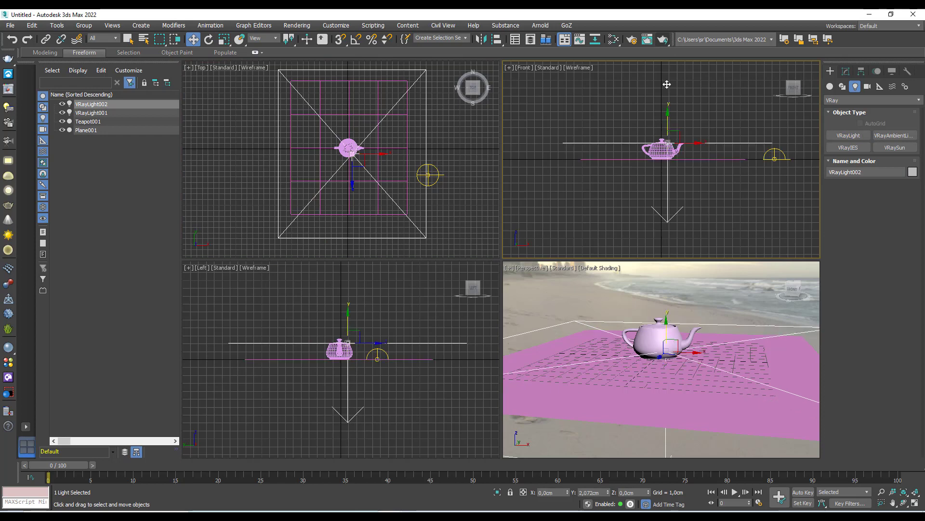
scroll(672, 109, down, 2)
middle_drag(673, 109, 664, 162)
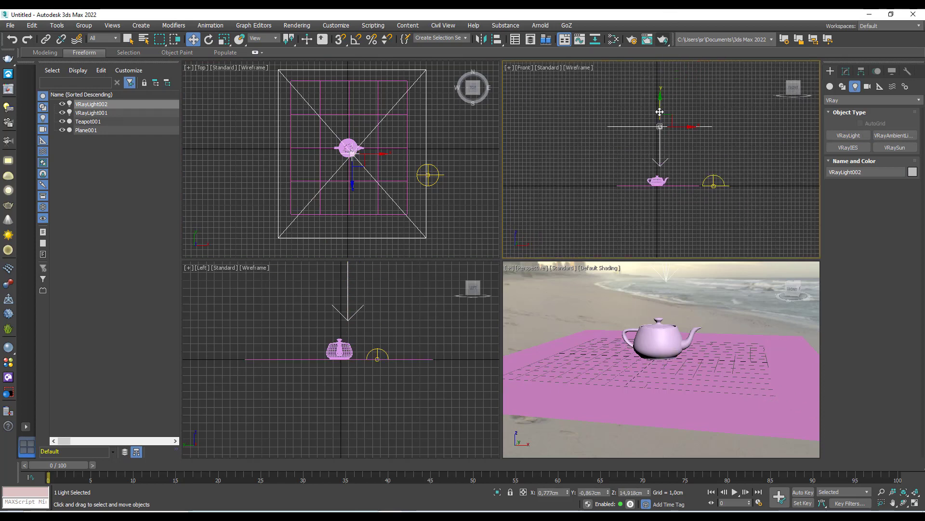
drag(661, 117, 661, 98)
Set the plane light's Multiplier to 1 in the Modify panel
click(846, 71)
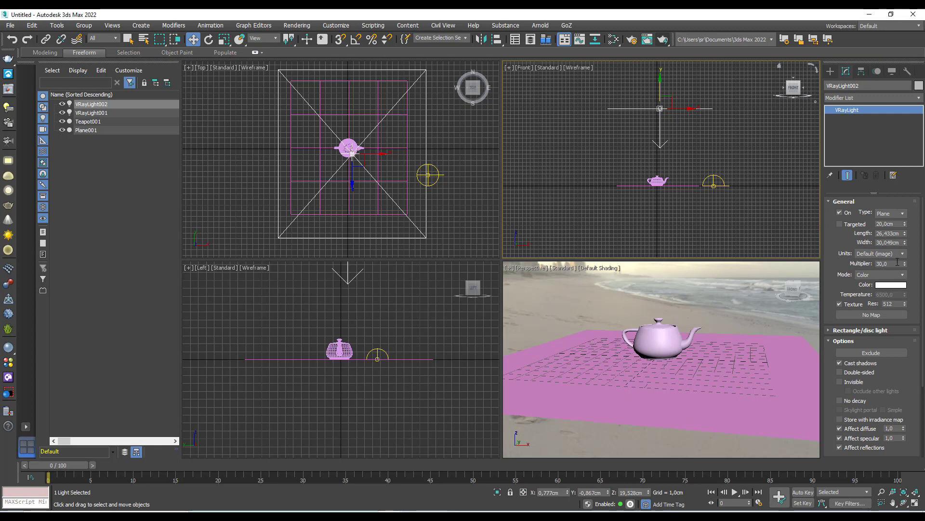
drag(897, 264, 866, 262)
text(1)
key(Return)
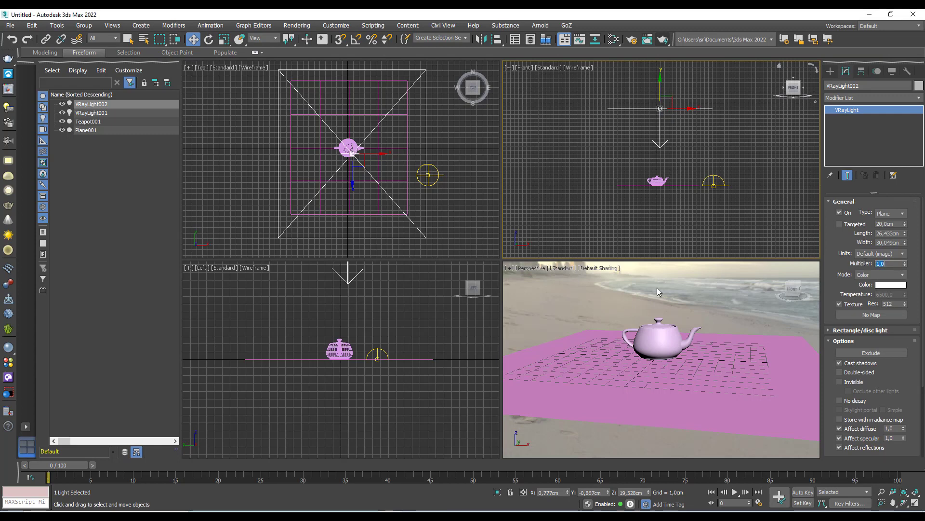
right_click(657, 287)
Render with the new plane light, stop the render early, then reselect Plane001
click(663, 39)
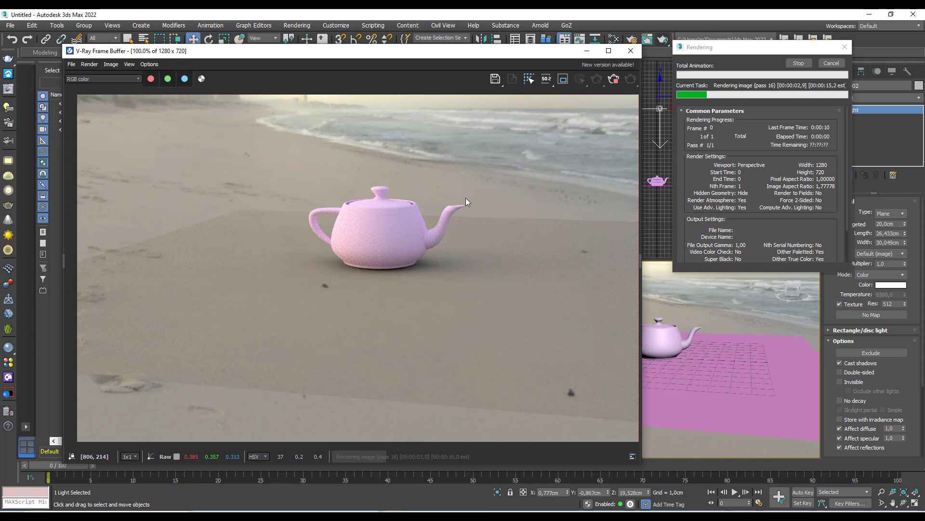
scroll(465, 197, down, 1)
scroll(466, 197, up, 1)
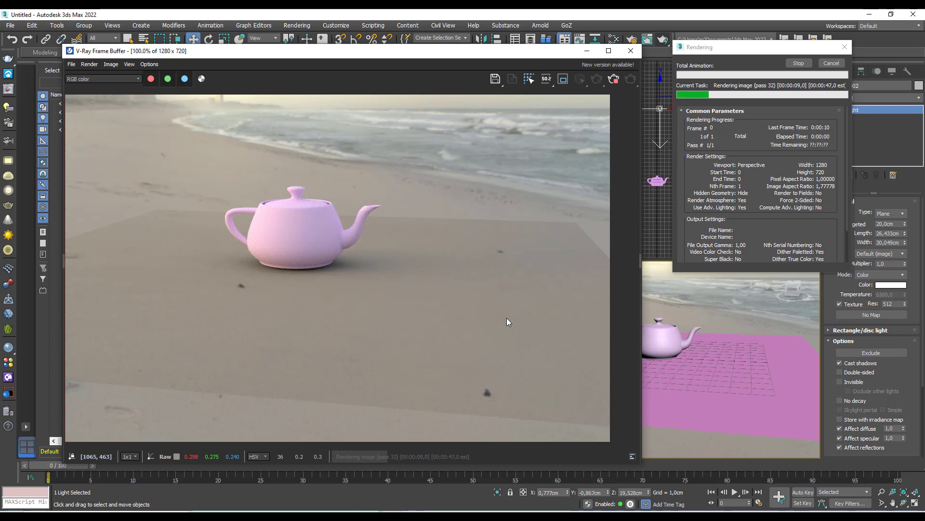
click(829, 66)
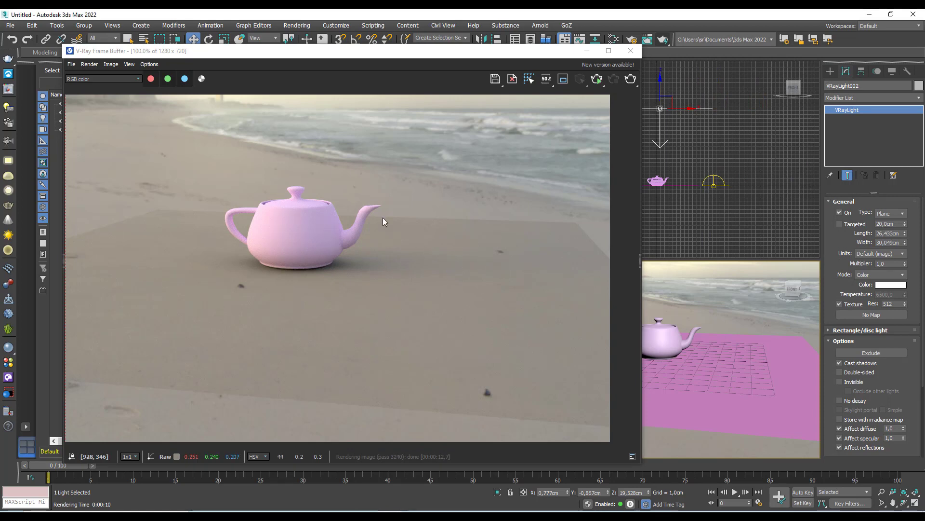
click(685, 376)
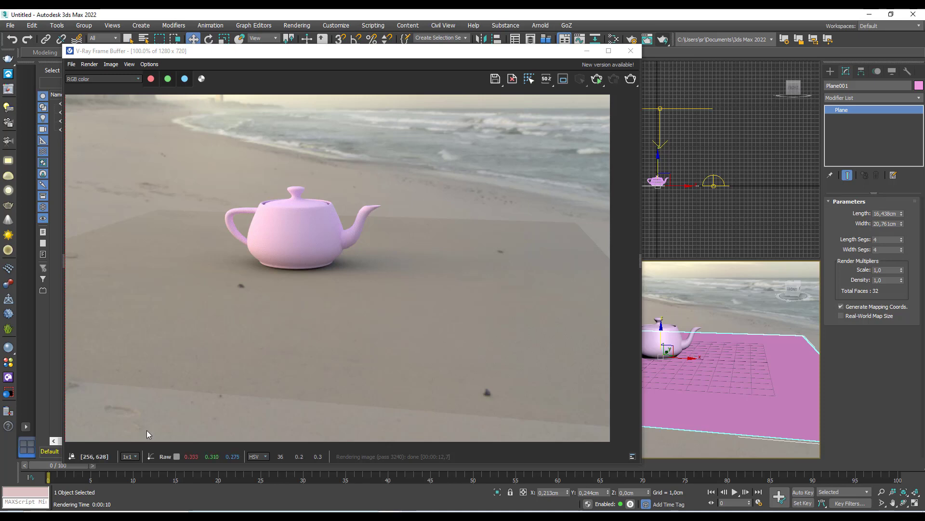
right_click(698, 369)
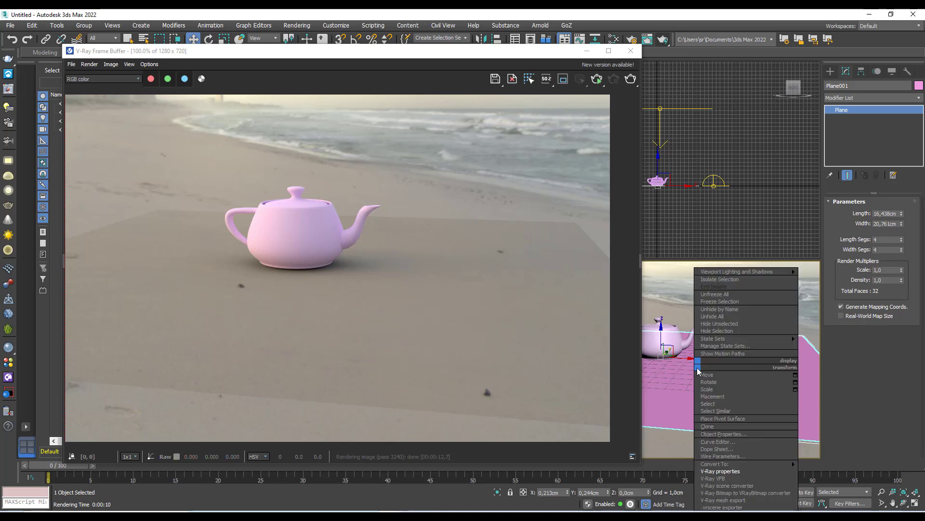
click(762, 471)
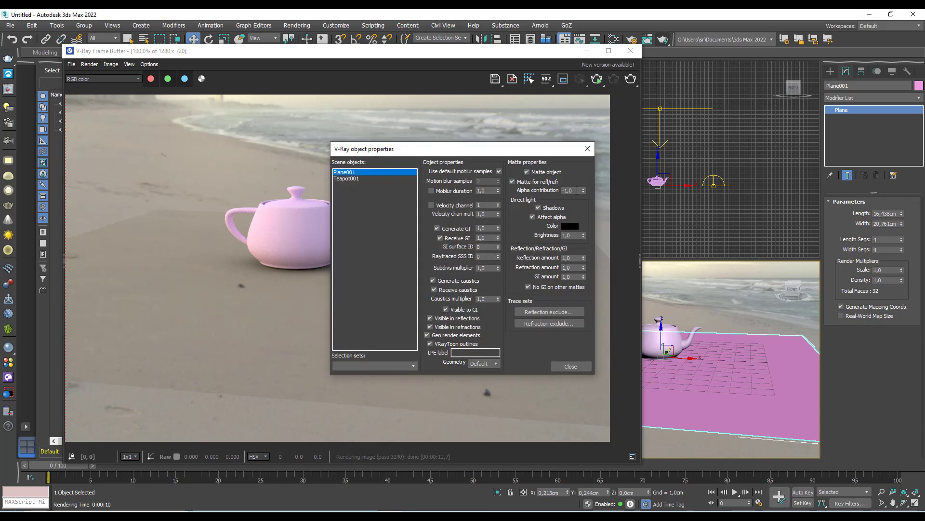
drag(577, 190, 509, 190)
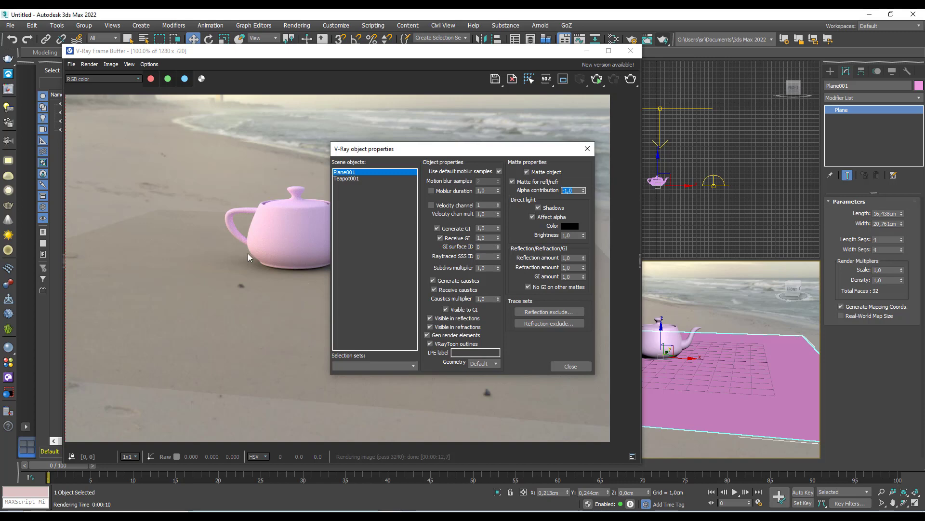
click(588, 148)
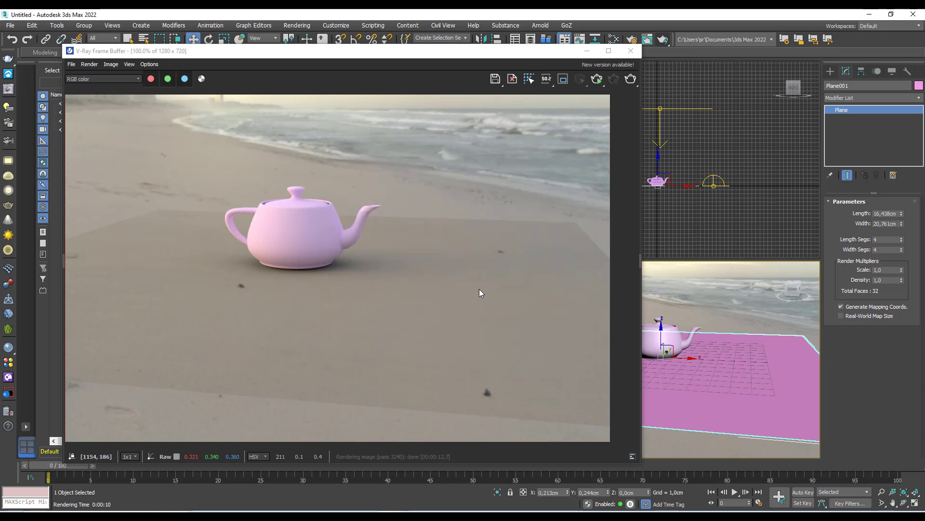
Review the render's Alpha channel, select VRayLight002 and the plane, then close the frame buffer
click(202, 79)
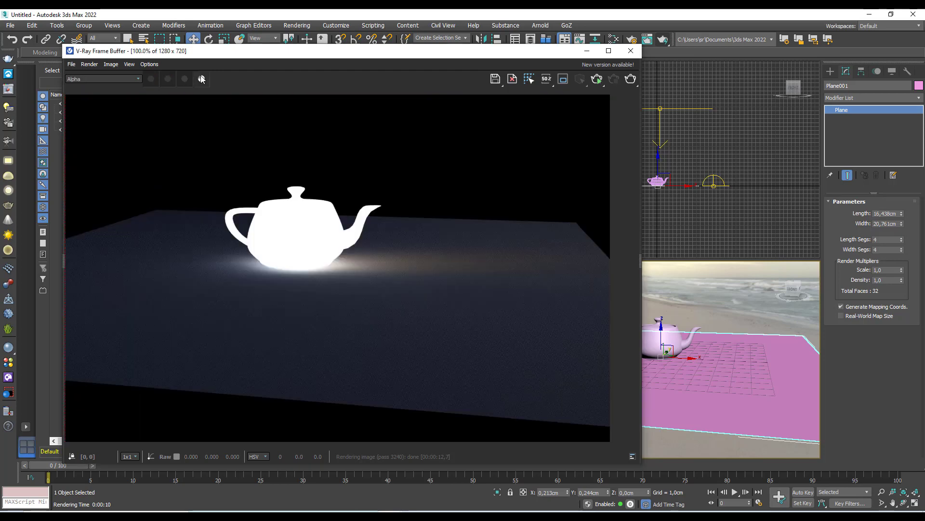
click(660, 108)
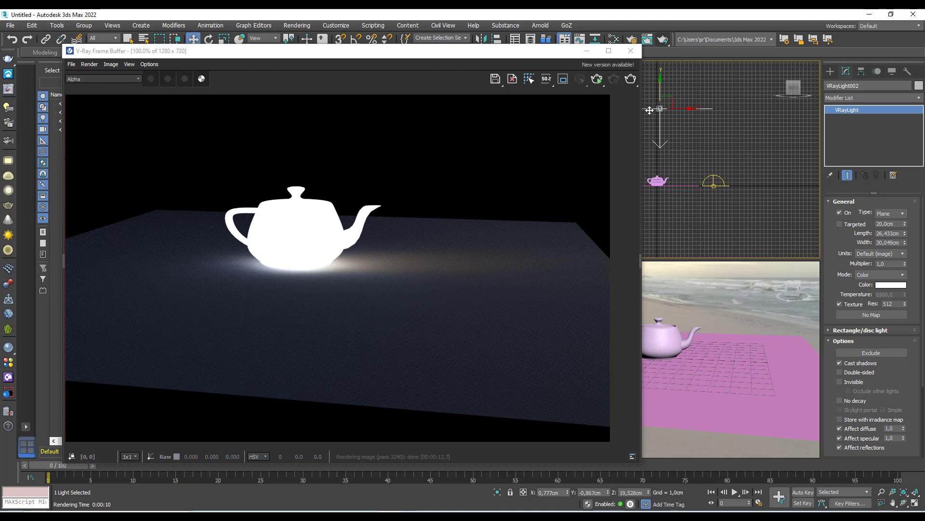
click(710, 370)
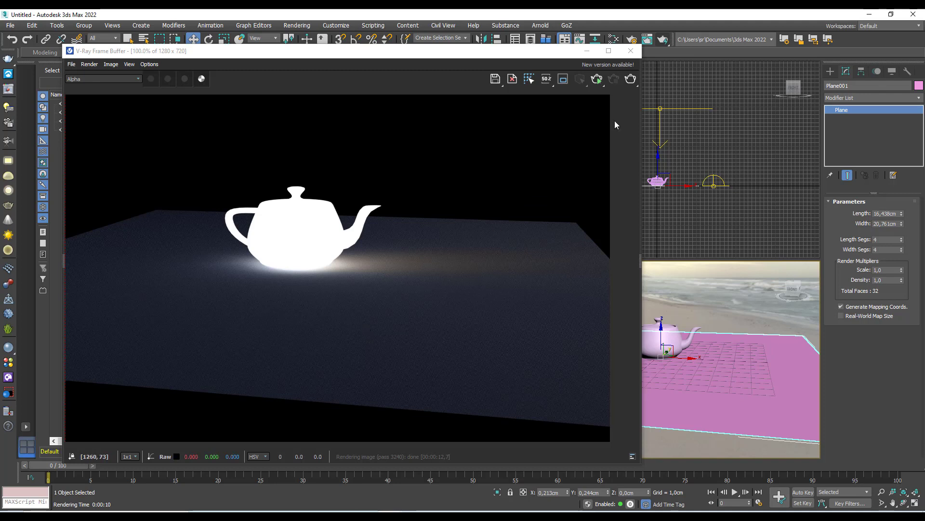
click(631, 51)
click(659, 140)
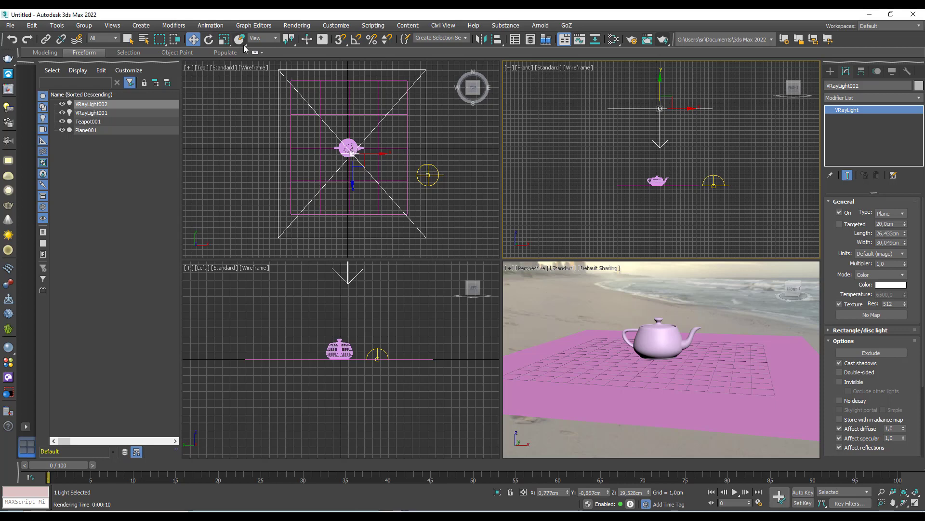
Make VRayLight002 Targeted and move its target up onto the teapot
click(839, 223)
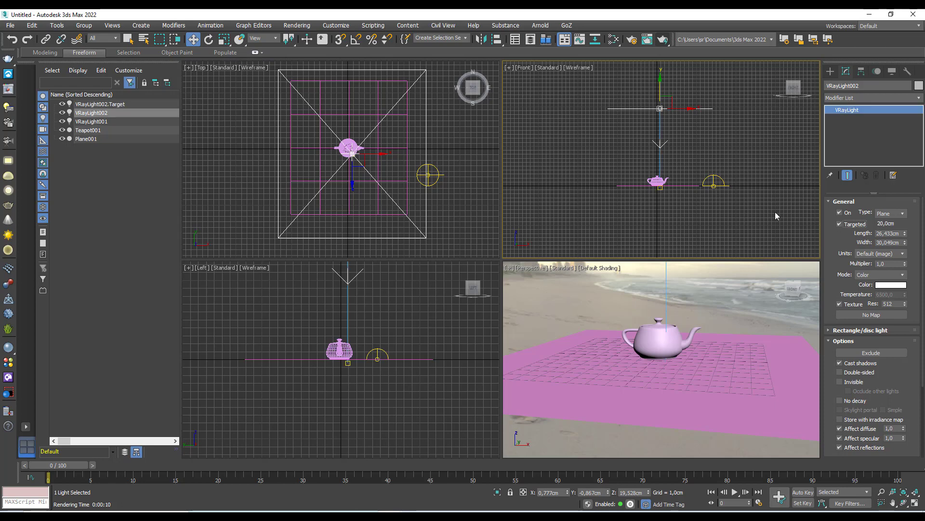
click(661, 191)
scroll(662, 193, up, 3)
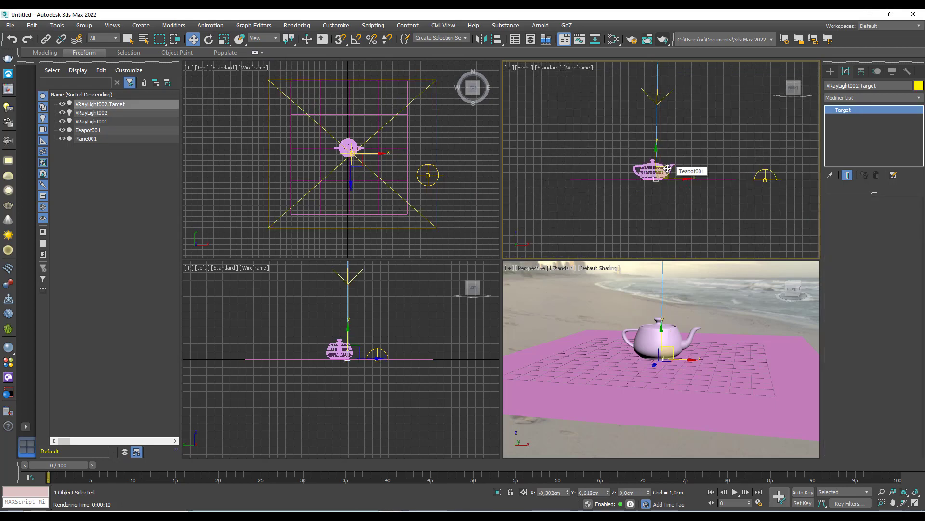
drag(667, 168, 665, 160)
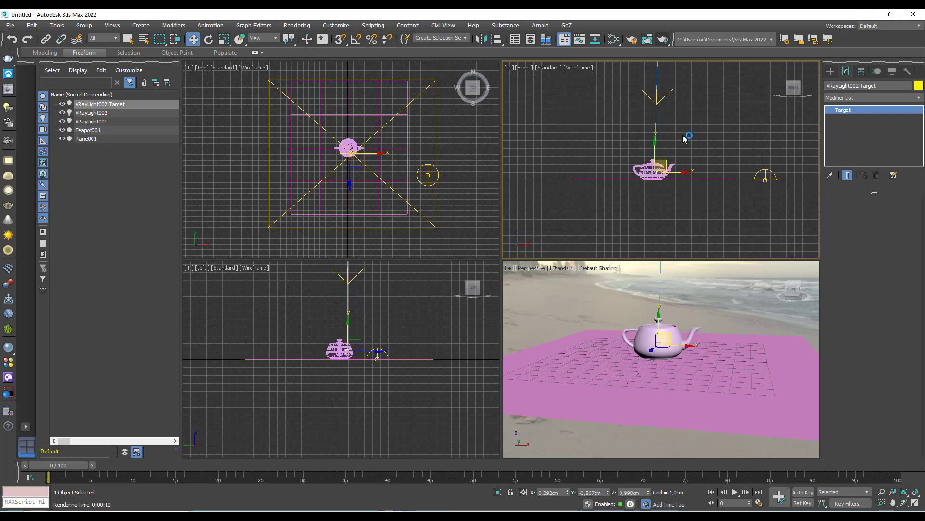
scroll(674, 222, down, 3)
middle_drag(676, 105, 667, 140)
click(657, 128)
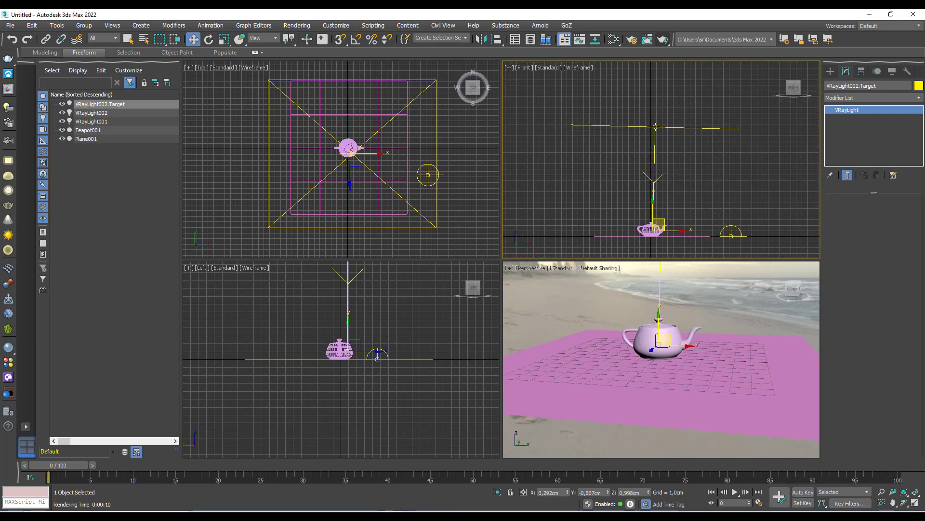
Scale the plane light down to about a quarter size and move it left of the teapot
click(224, 39)
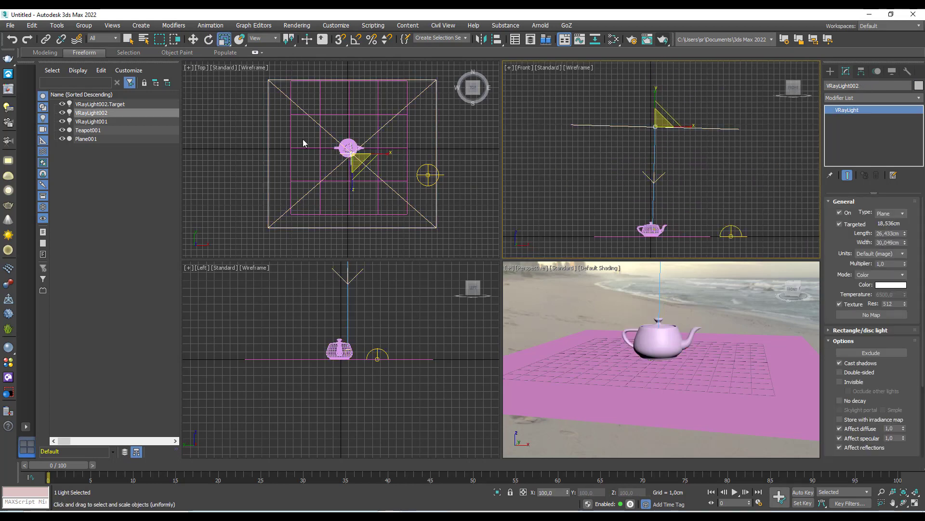
click(351, 150)
drag(352, 150, 310, 120)
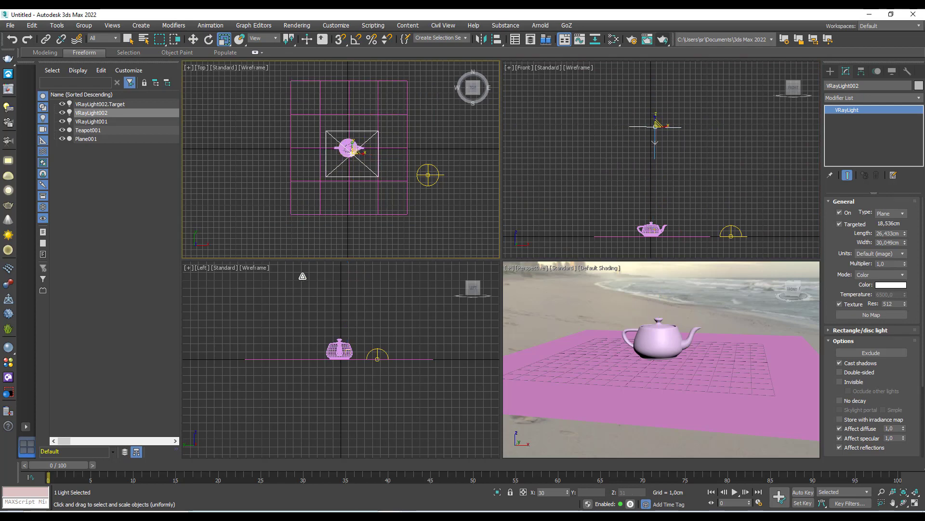
click(193, 39)
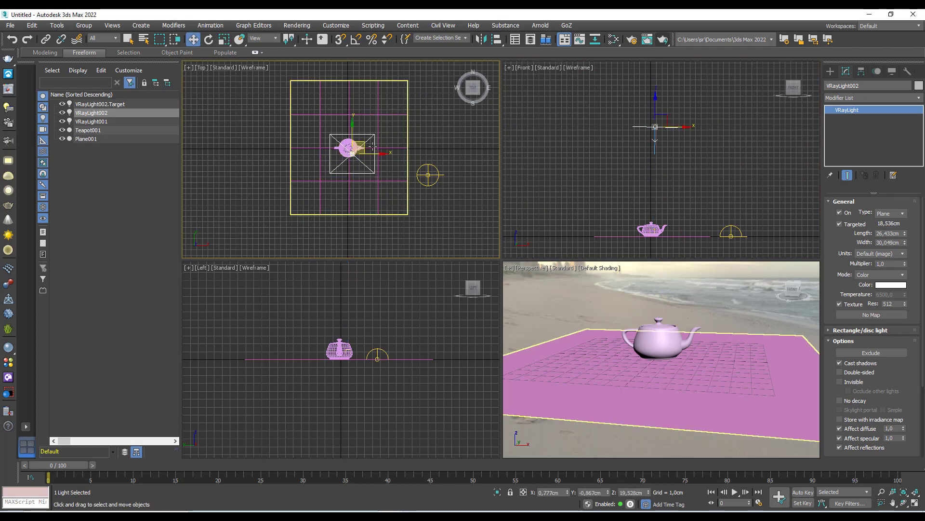
drag(361, 143, 337, 143)
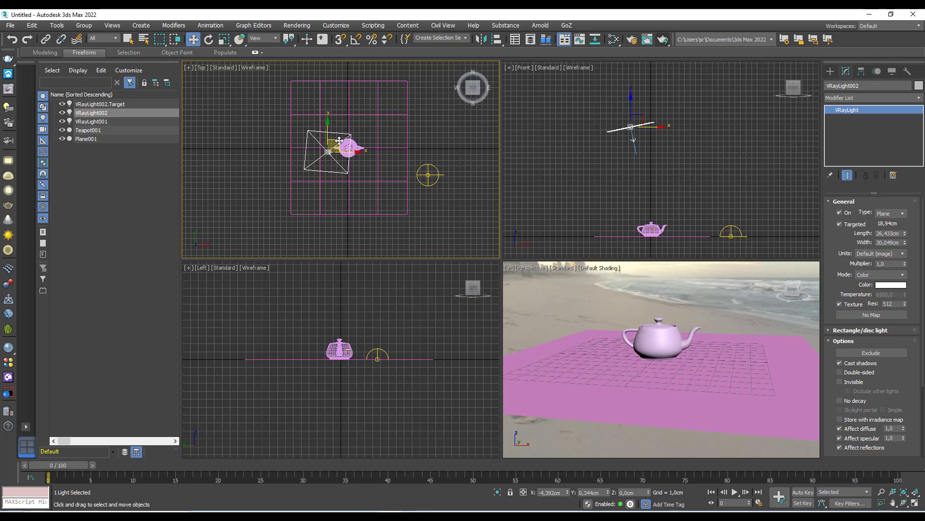
Lower the light, shift it further left, and pull it forward in front of the teapot
right_click(574, 146)
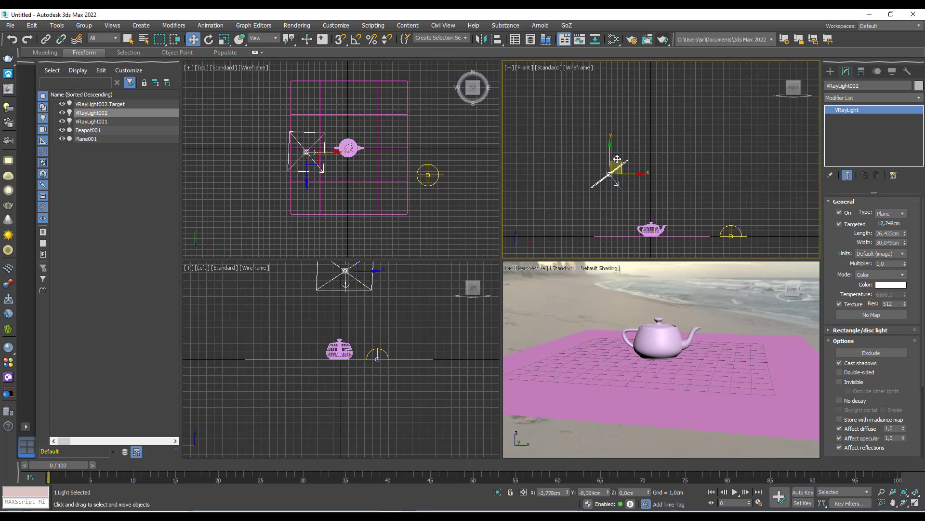
drag(639, 114, 616, 157)
right_click(328, 131)
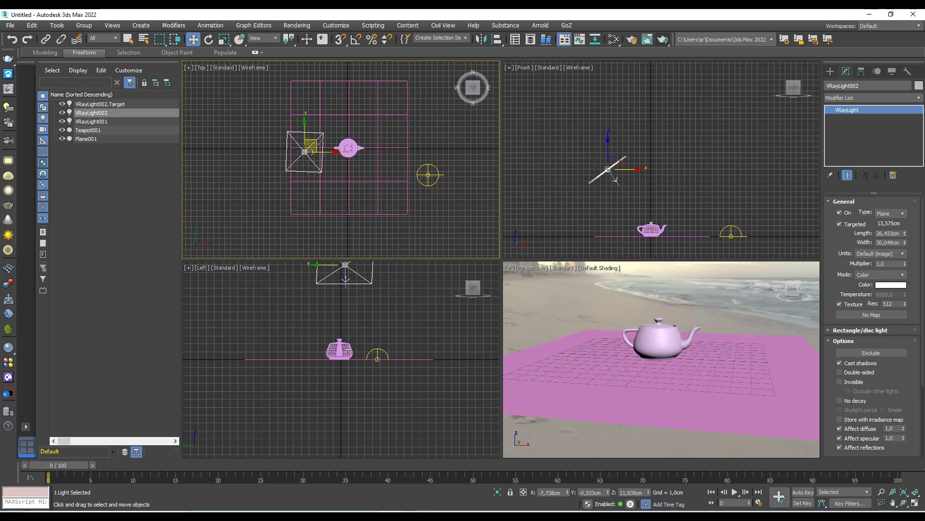
drag(324, 144, 328, 169)
right_click(601, 327)
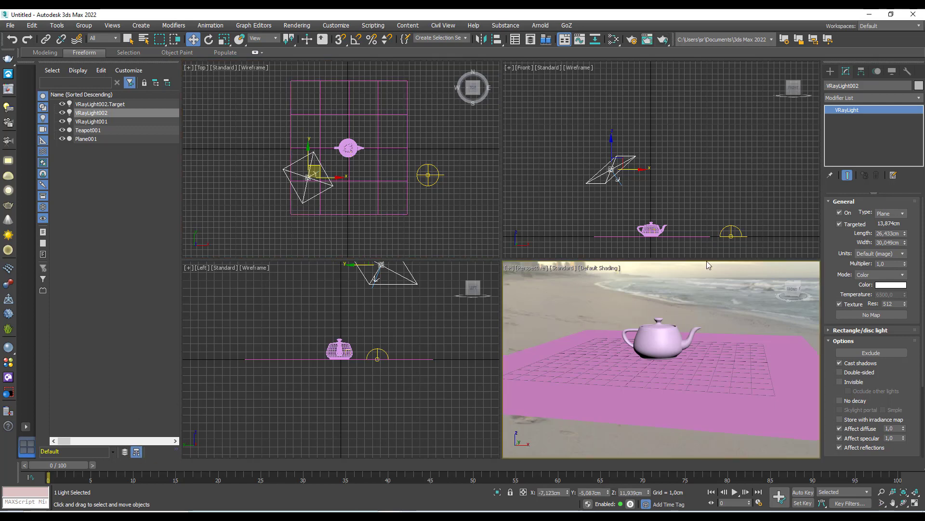
click(663, 42)
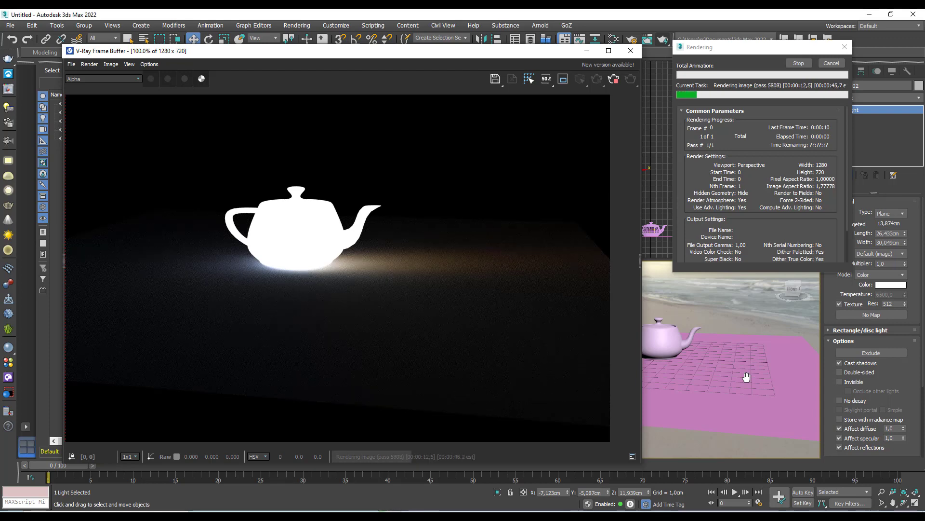
click(836, 70)
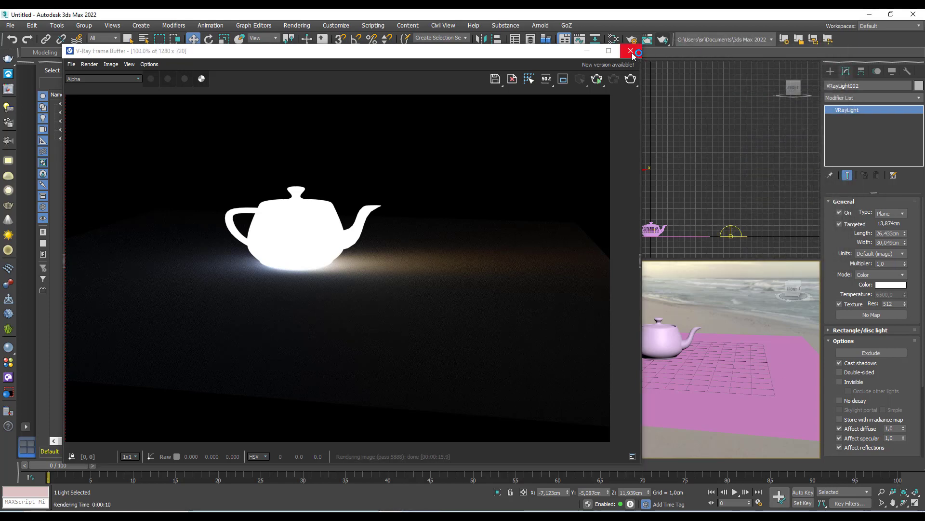
click(632, 53)
Scale VRayLight002 down and lower its target toward the teapot's base
click(224, 39)
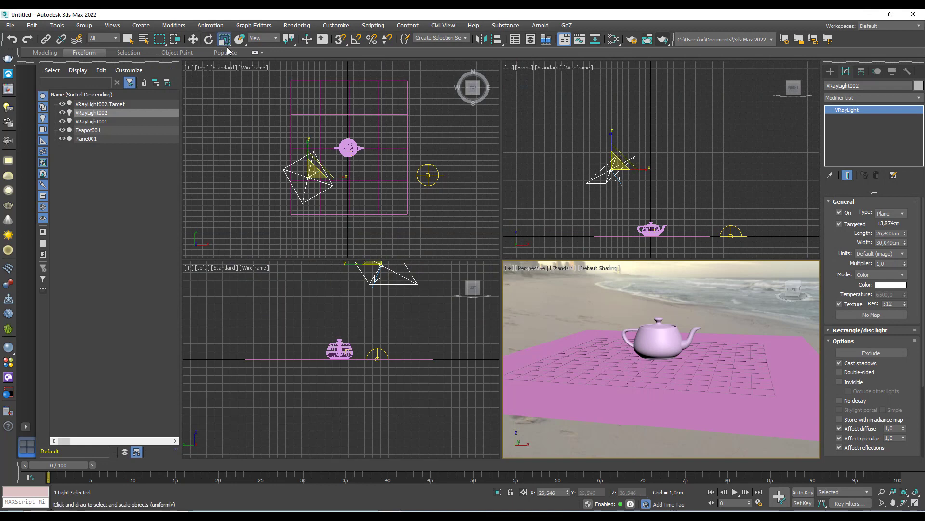
drag(314, 173, 311, 202)
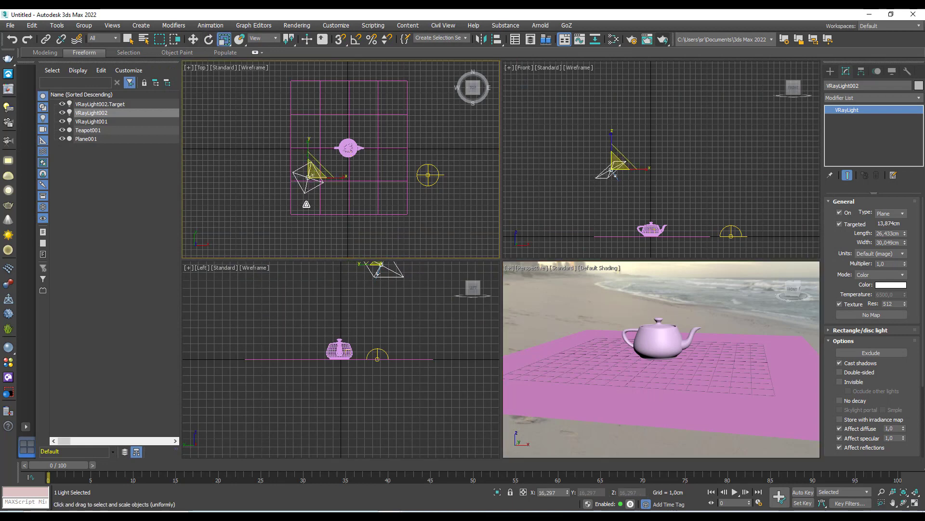
click(193, 43)
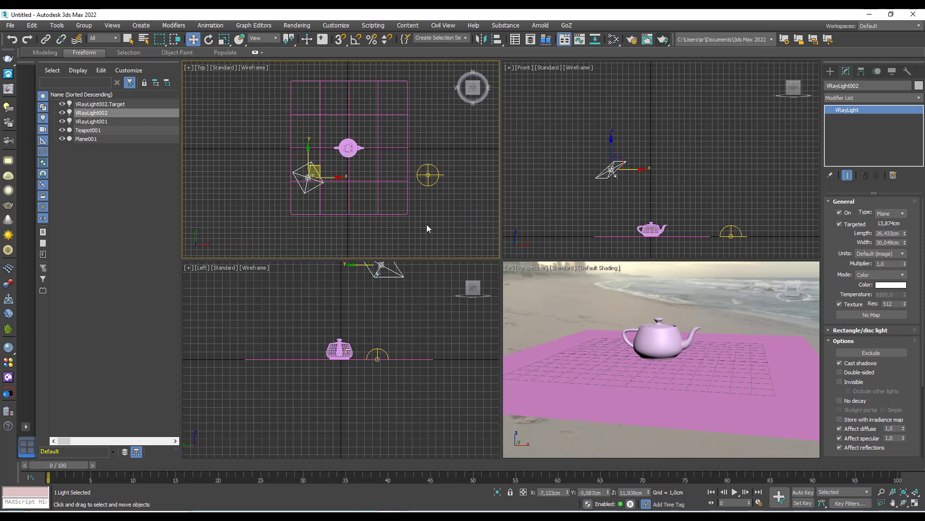
click(115, 104)
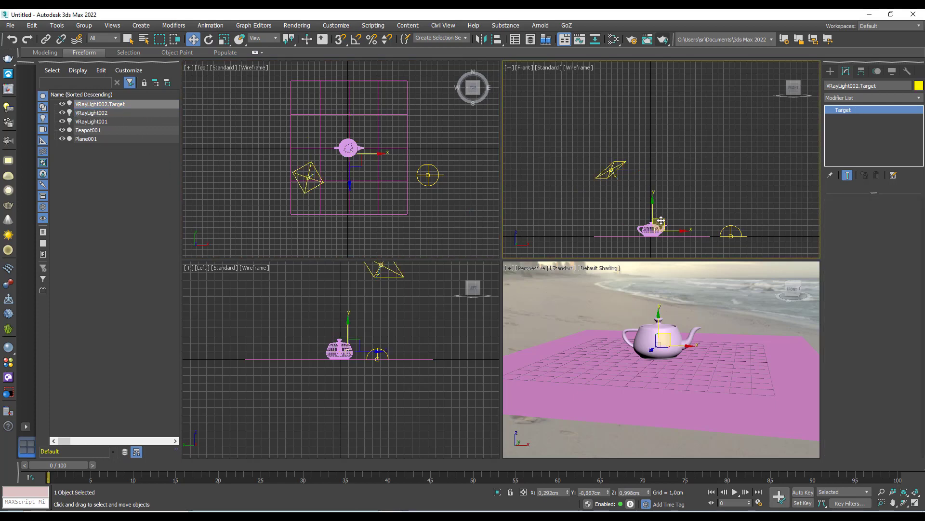
drag(652, 214, 619, 213)
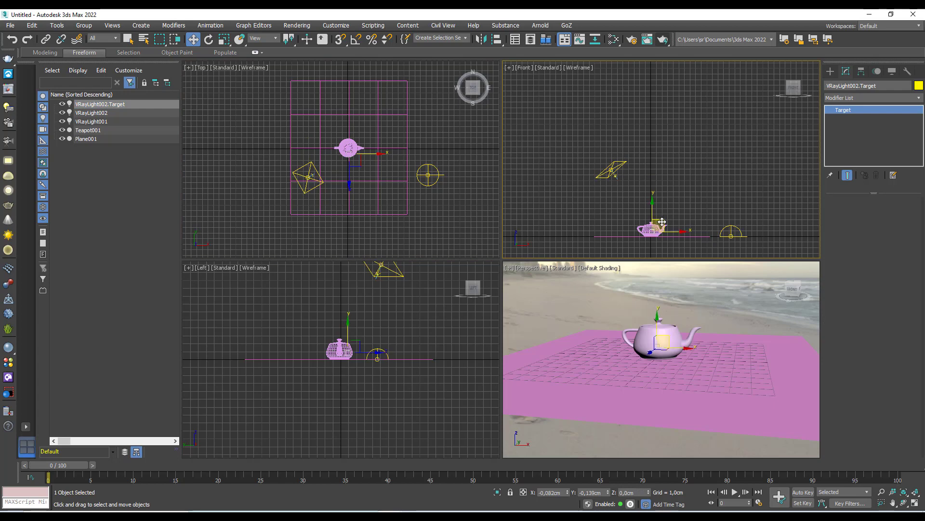
Bring VRayLight002 lower in Front view and scale it slightly smaller in Top view
click(611, 170)
drag(622, 161, 632, 188)
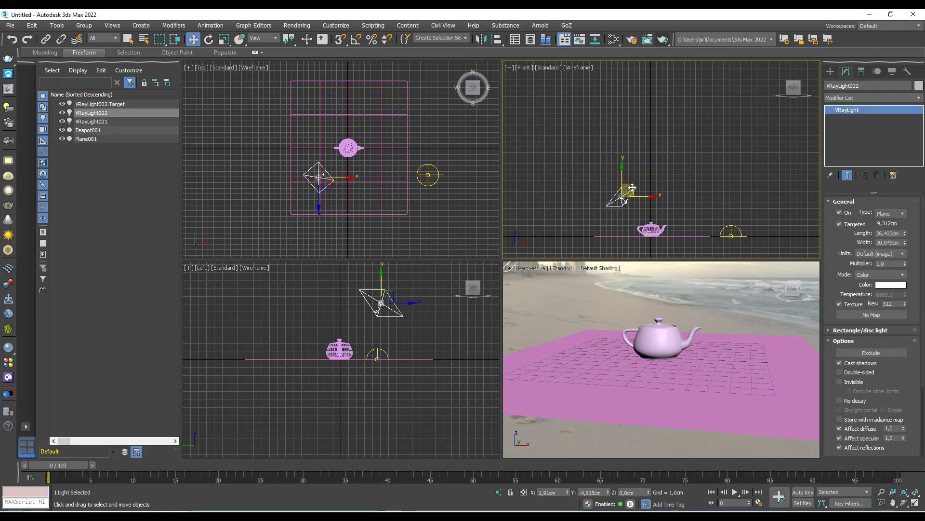
right_click(387, 201)
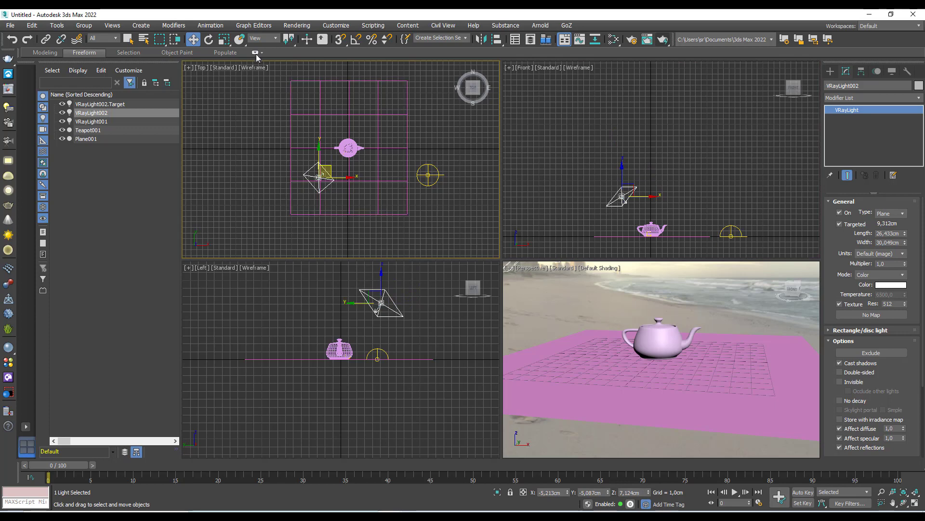
click(225, 40)
drag(323, 169, 319, 175)
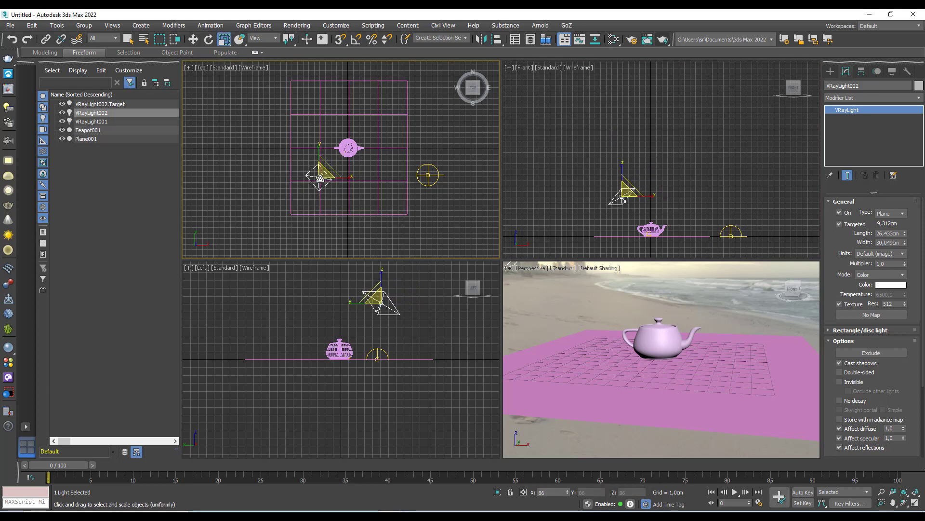
click(664, 43)
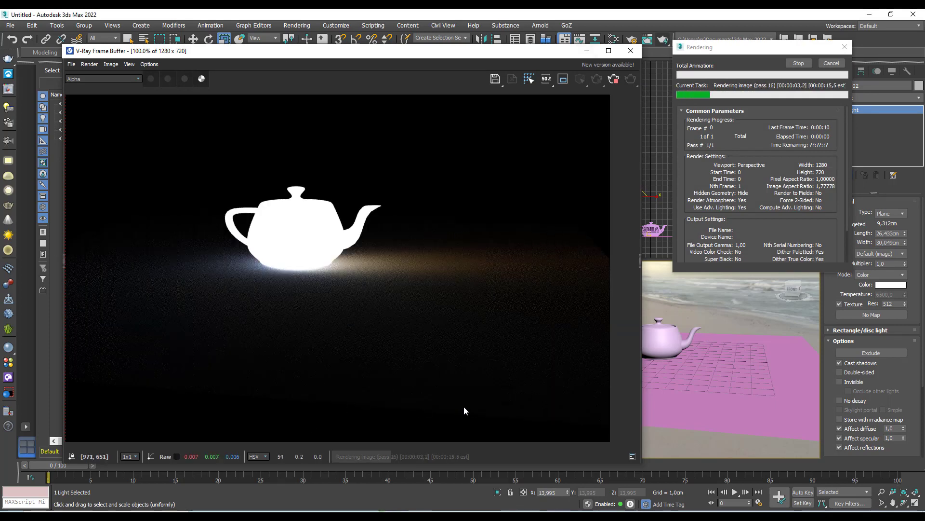
scroll(490, 346, down, 4)
scroll(346, 338, up, 2)
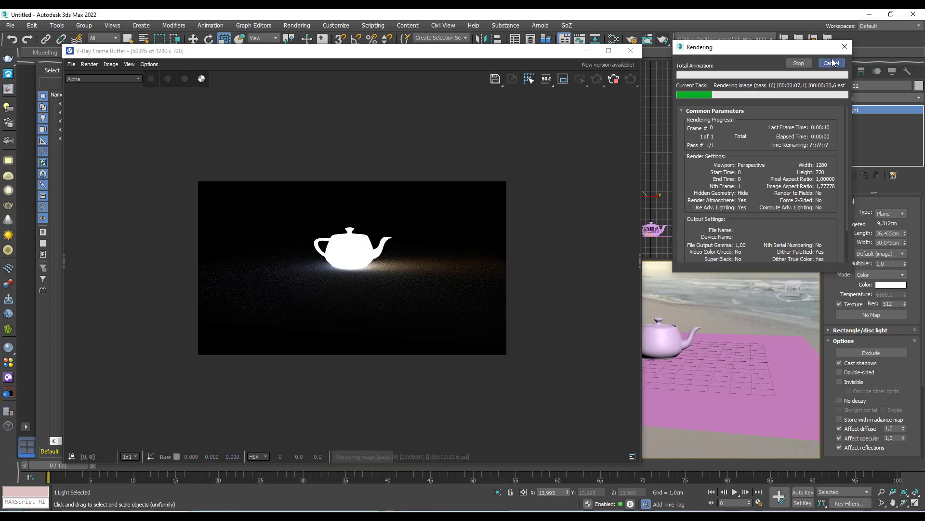
click(830, 63)
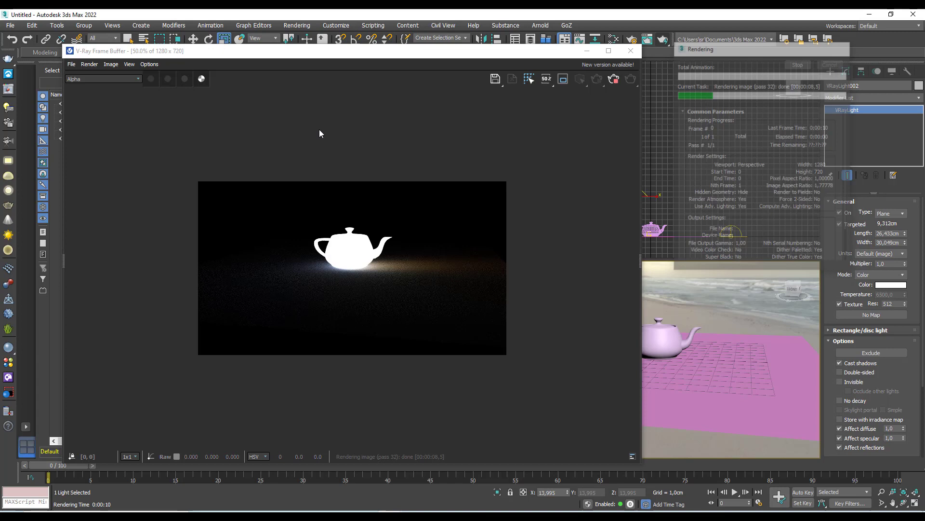
click(128, 80)
click(123, 85)
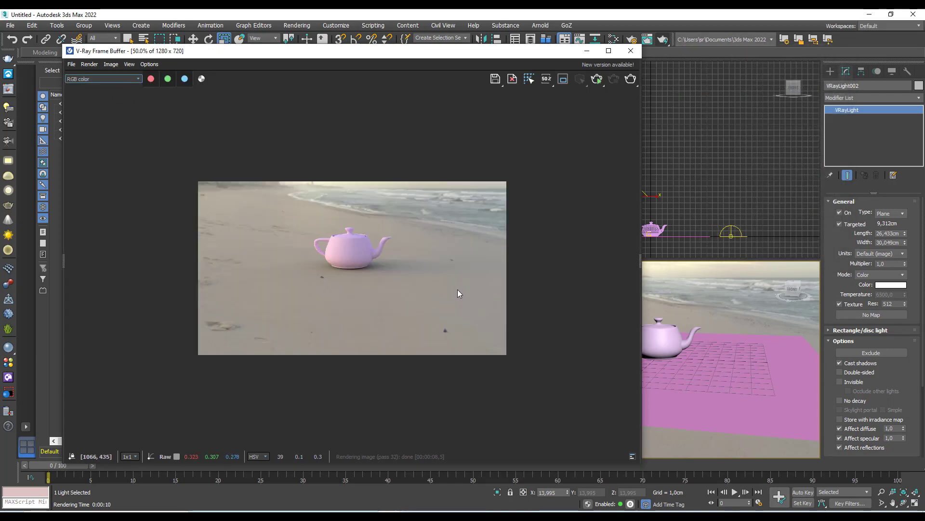
scroll(458, 290, up, 2)
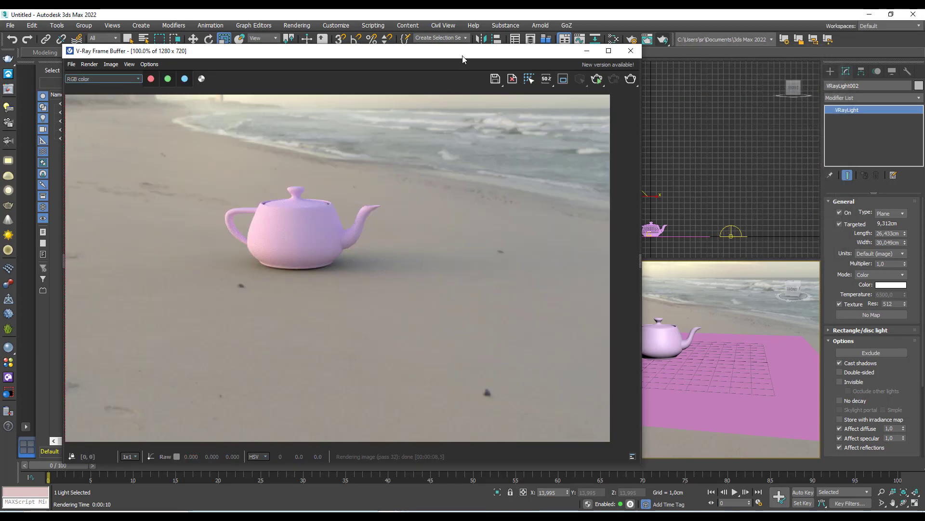
scroll(426, 233, down, 2)
scroll(314, 282, up, 2)
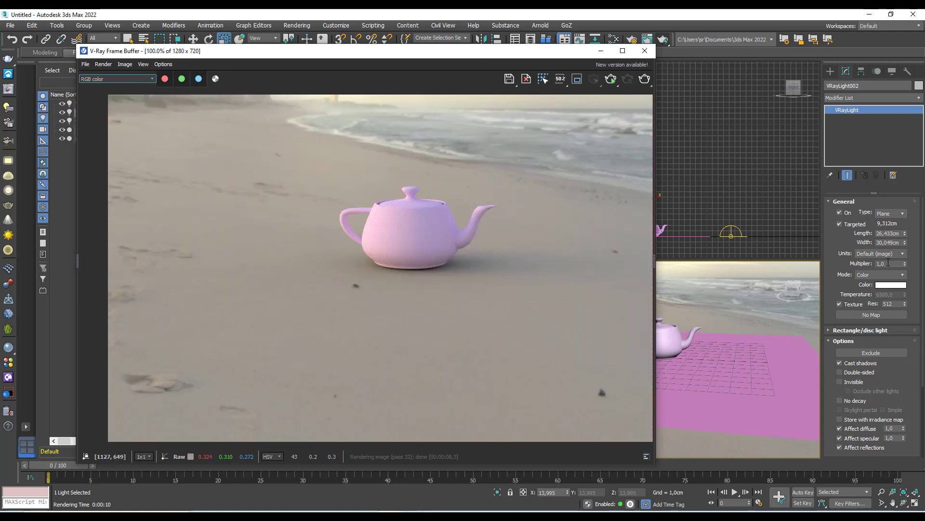
click(645, 51)
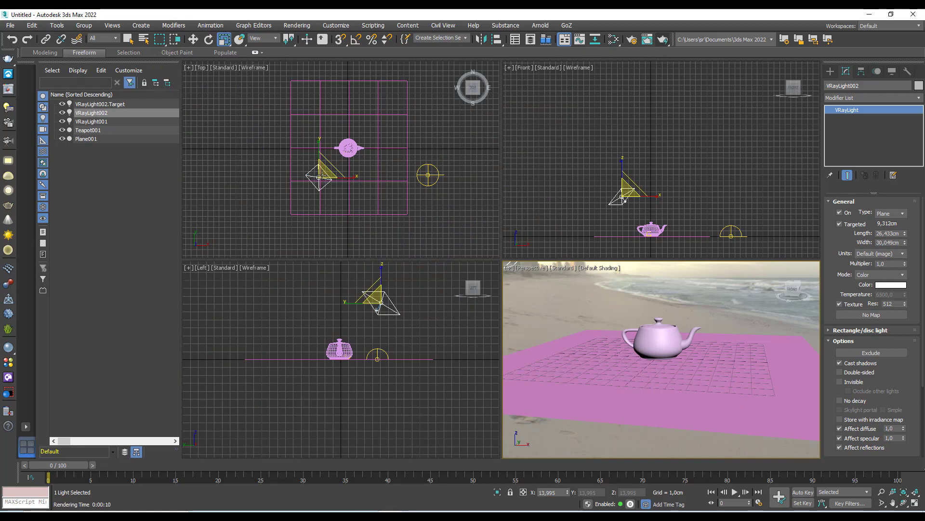
Scale VRayLight002 down in Top view and drop it lower in Front view, to about 8.45 cm target distance
click(321, 172)
drag(323, 172, 320, 193)
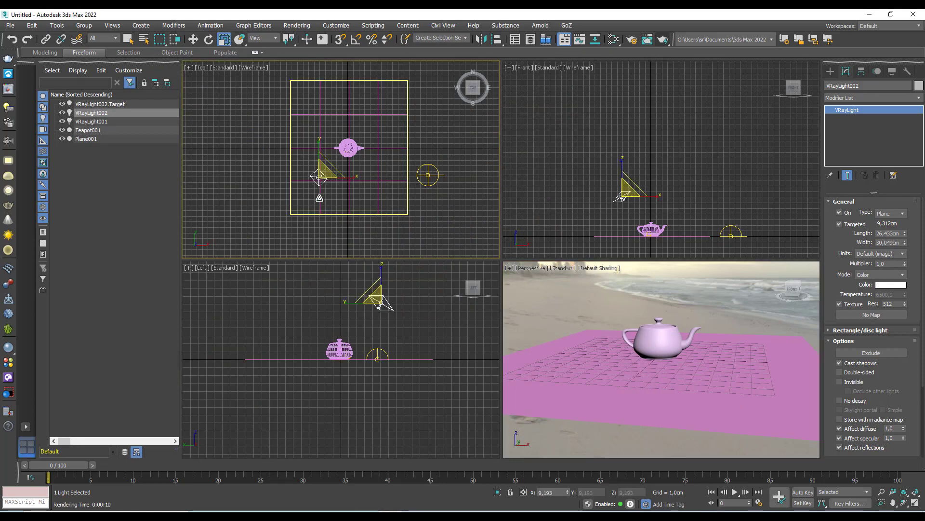
click(188, 40)
right_click(597, 177)
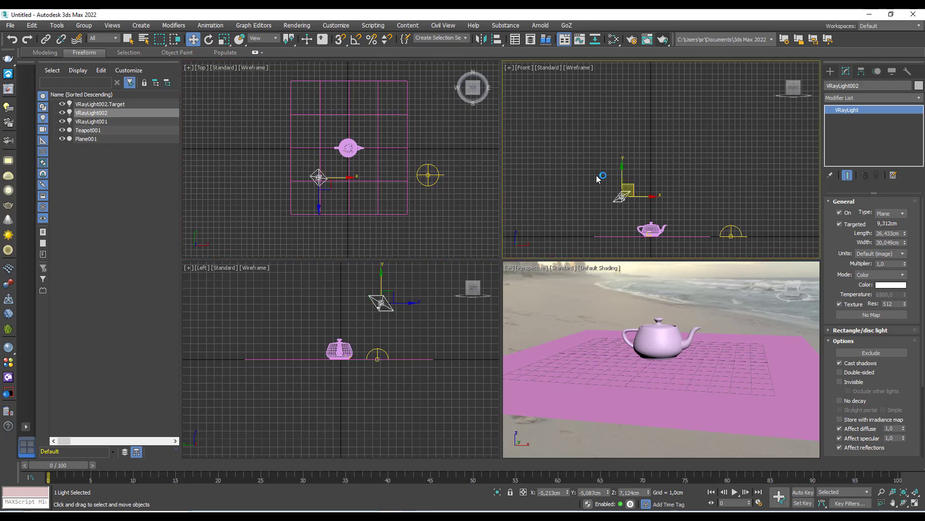
drag(628, 186, 630, 192)
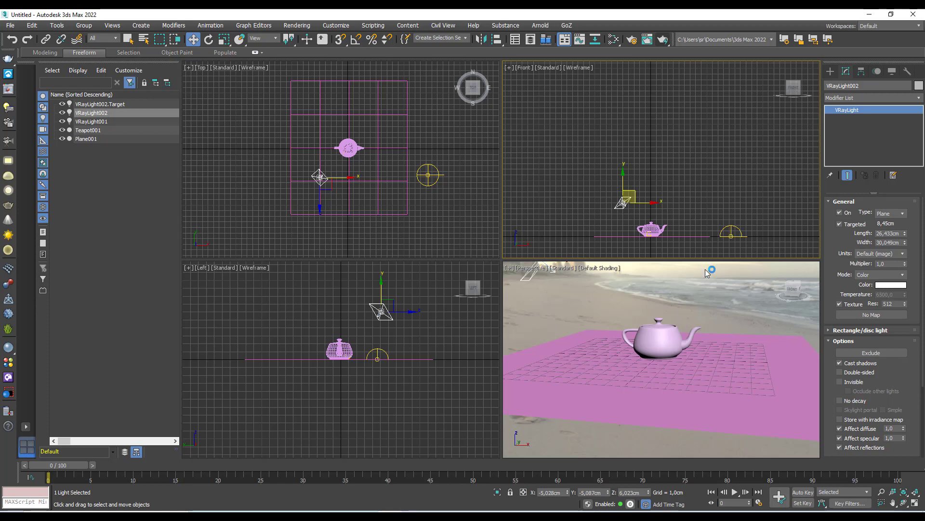
Set VRayLight002's multiplier to 30 and run a test production render of the teapot
click(890, 263)
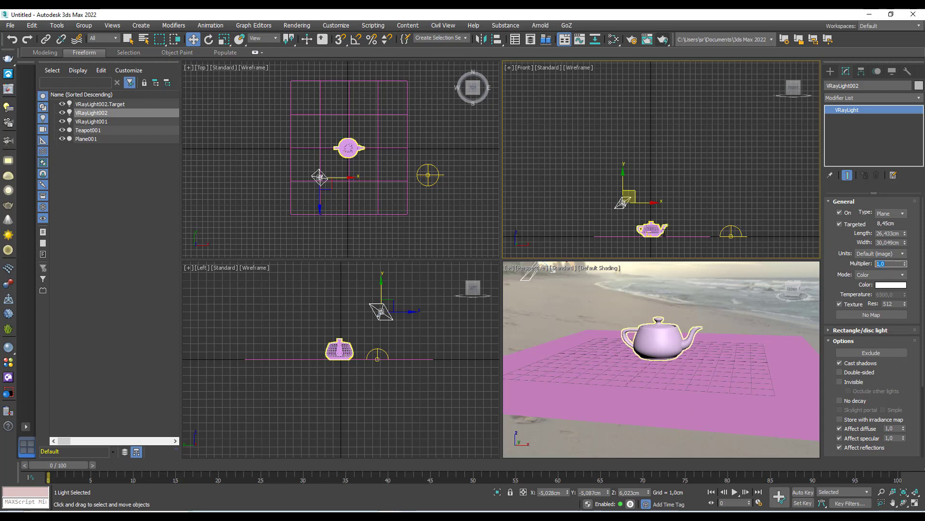
text(30)
key(Return)
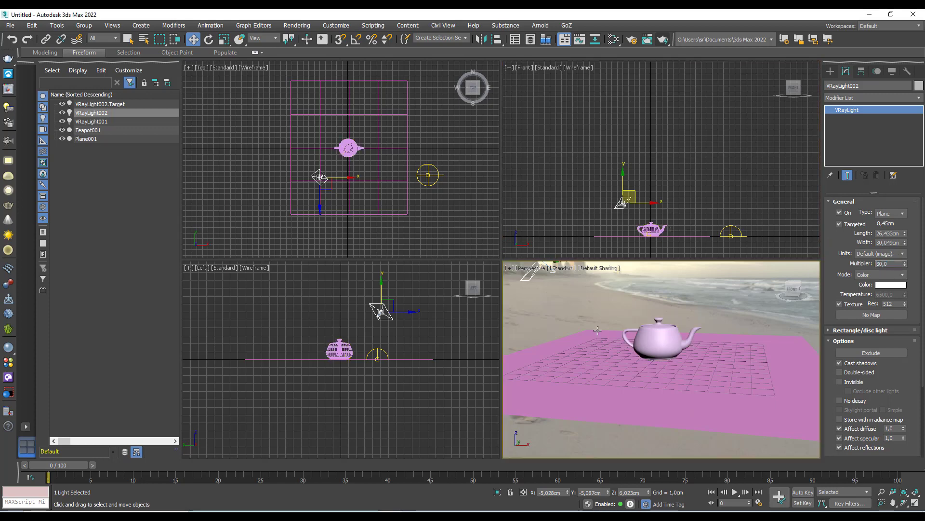
click(666, 40)
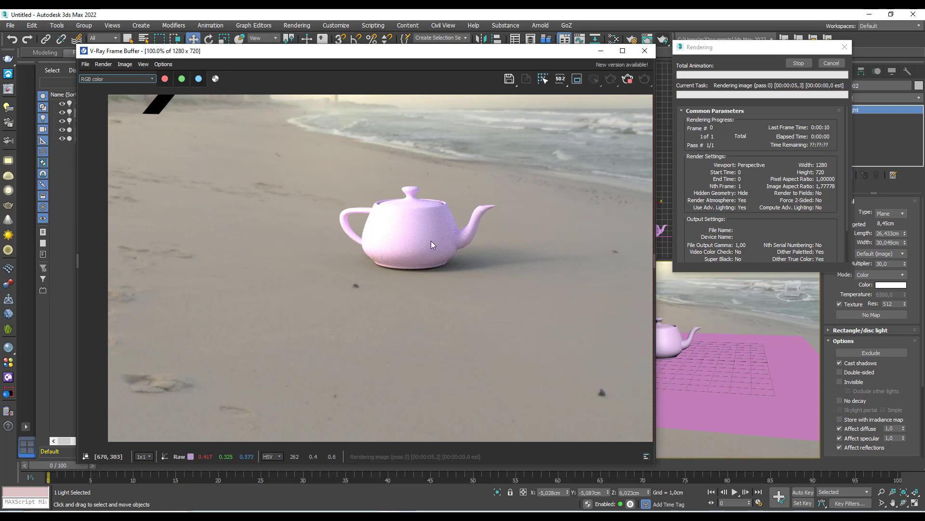
click(842, 64)
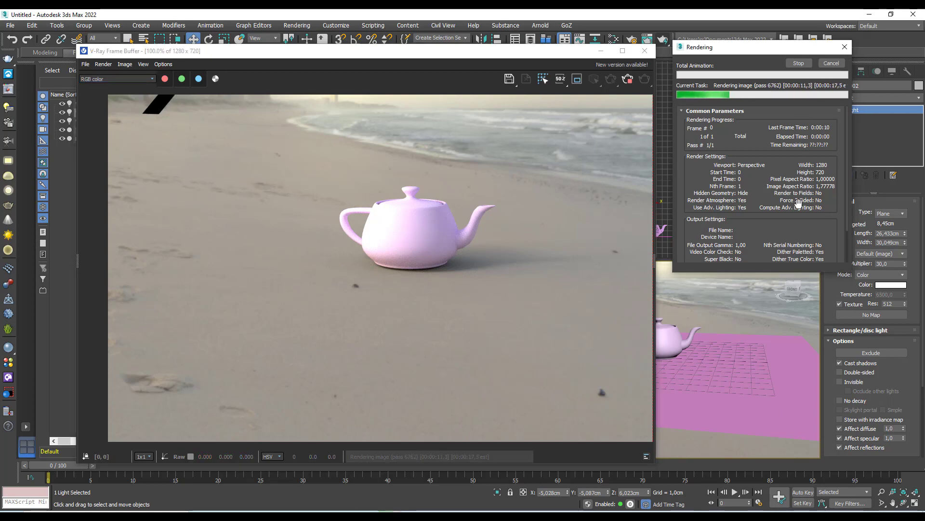
click(830, 64)
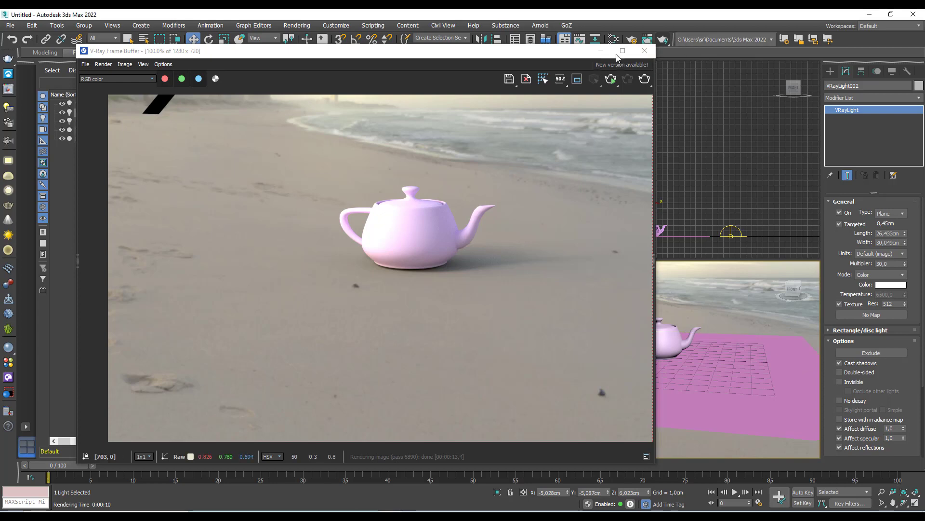
Create VRaySun001 in Front view, aimed from the upper right down onto the teapot
click(654, 51)
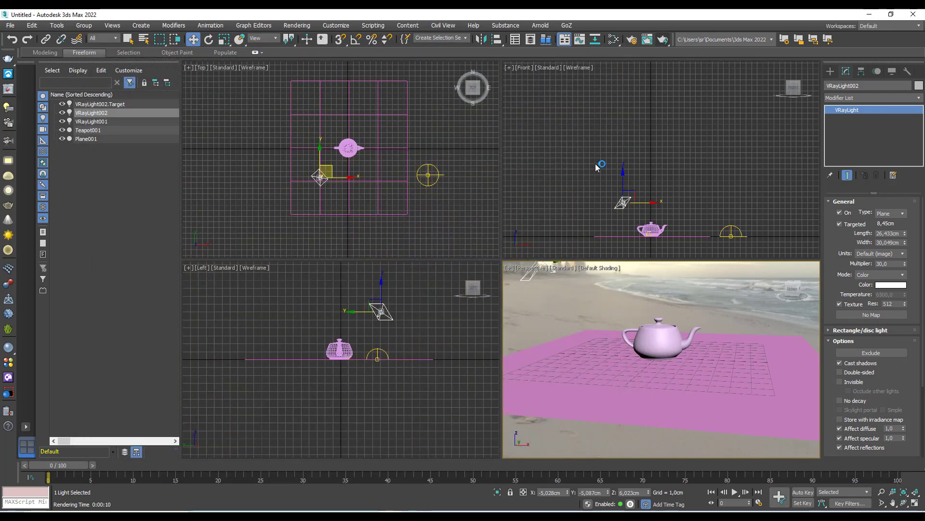
middle_drag(625, 204, 606, 196)
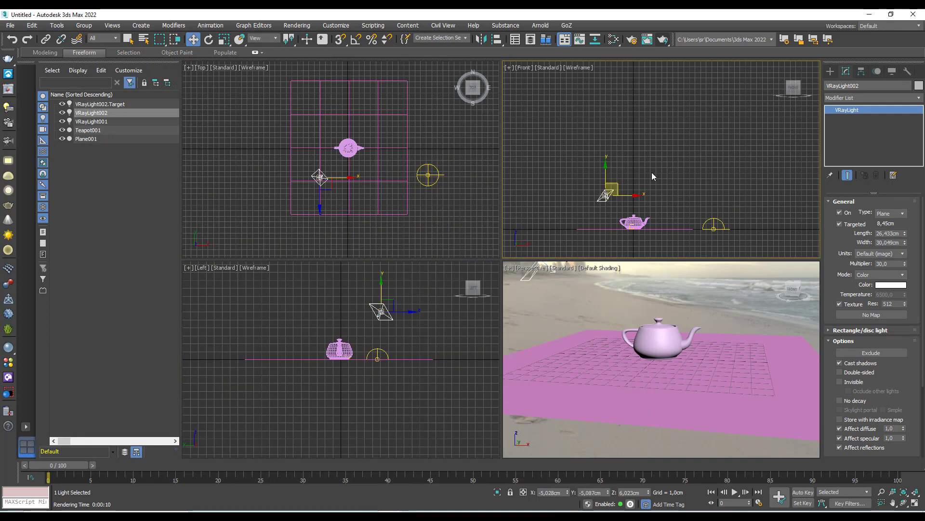
click(830, 71)
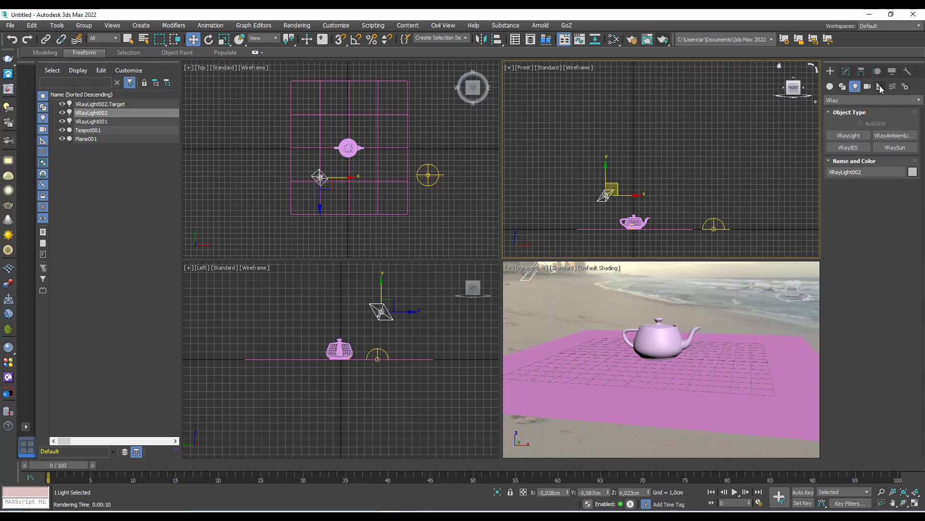
click(900, 147)
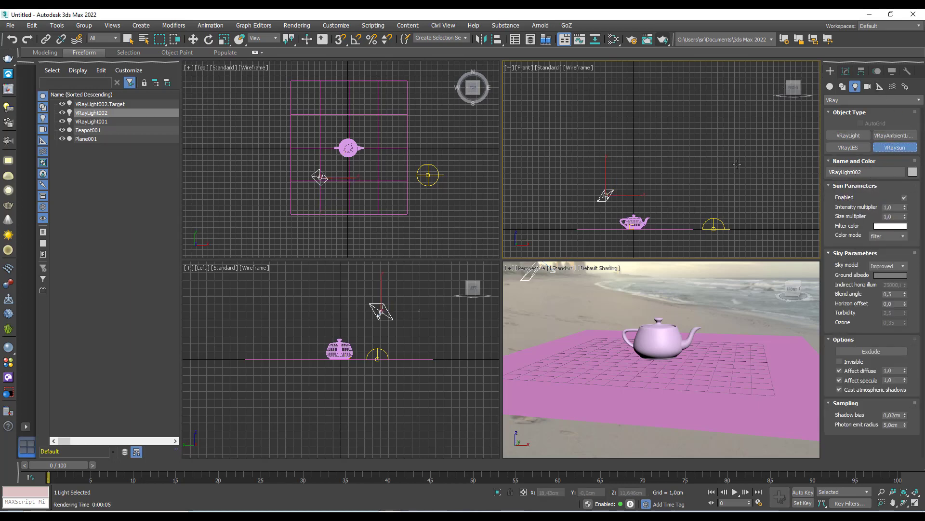
drag(726, 82, 630, 225)
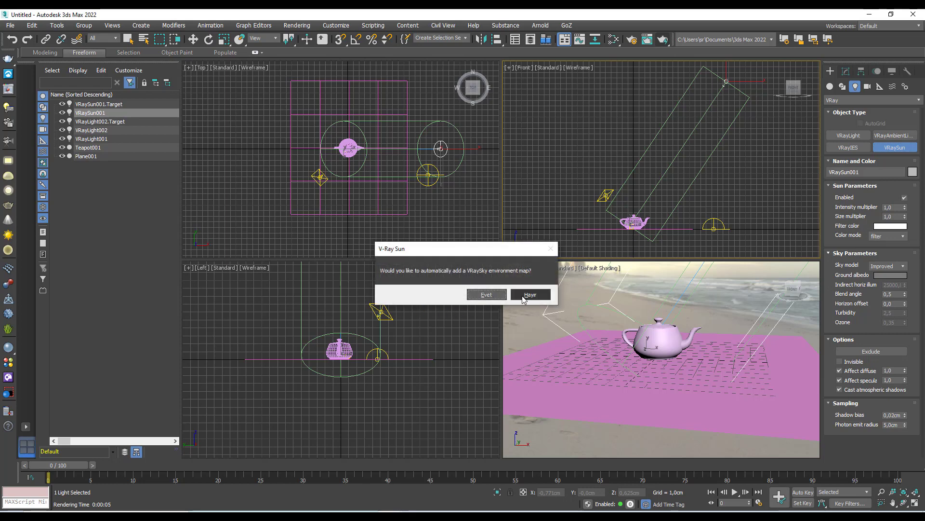
Decline the VRaySky environment, set sun intensity multiplier to 0,01, and render Perspective view
click(528, 295)
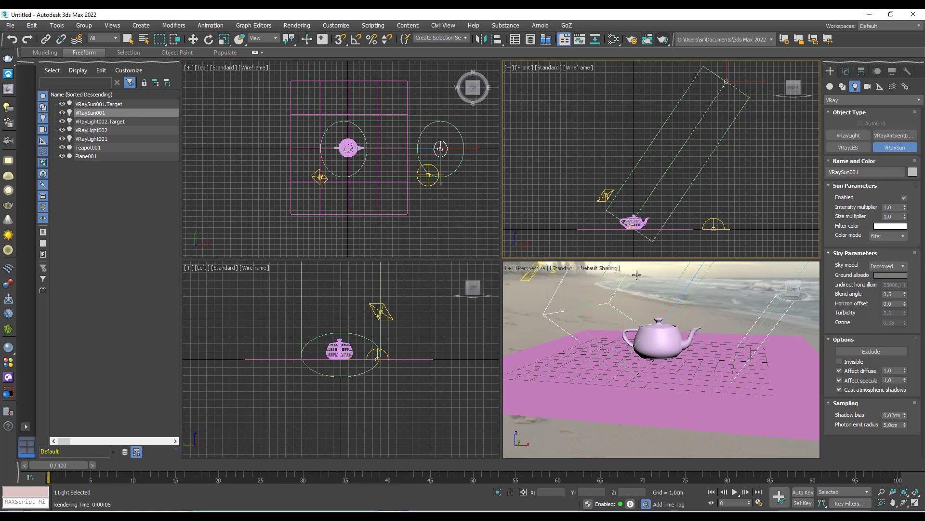
click(846, 72)
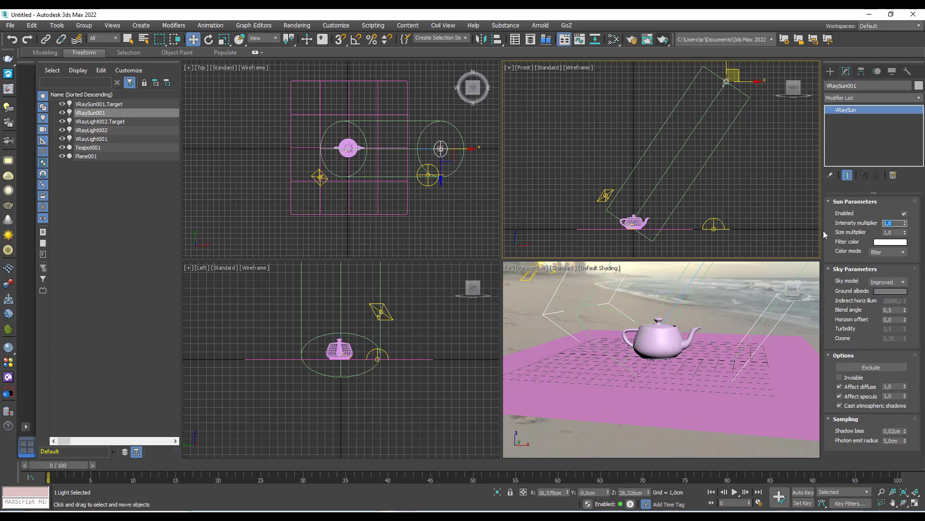
text(0,)
key(BackSpace)
text(01)
key(Tab)
right_click(776, 344)
click(663, 39)
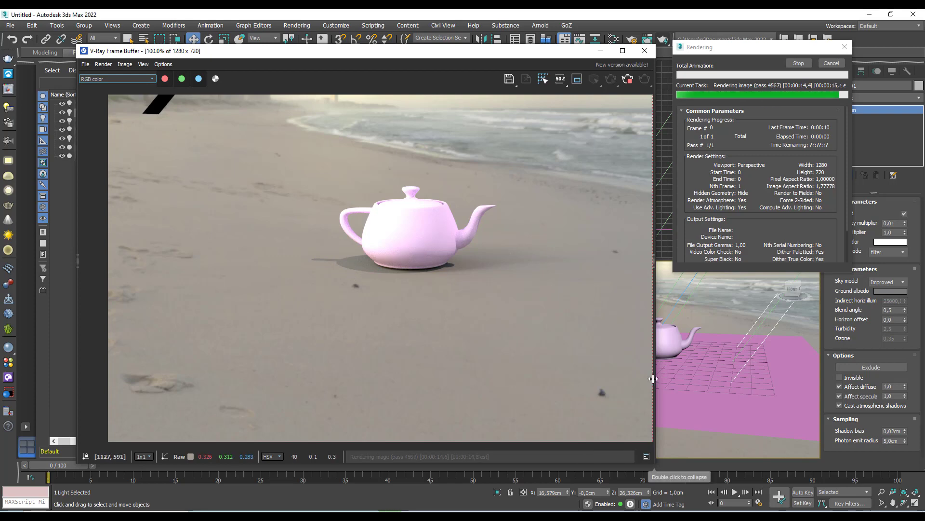
Close the render progress window, move the frame buffer aside, and reselect VRayLight002
click(831, 62)
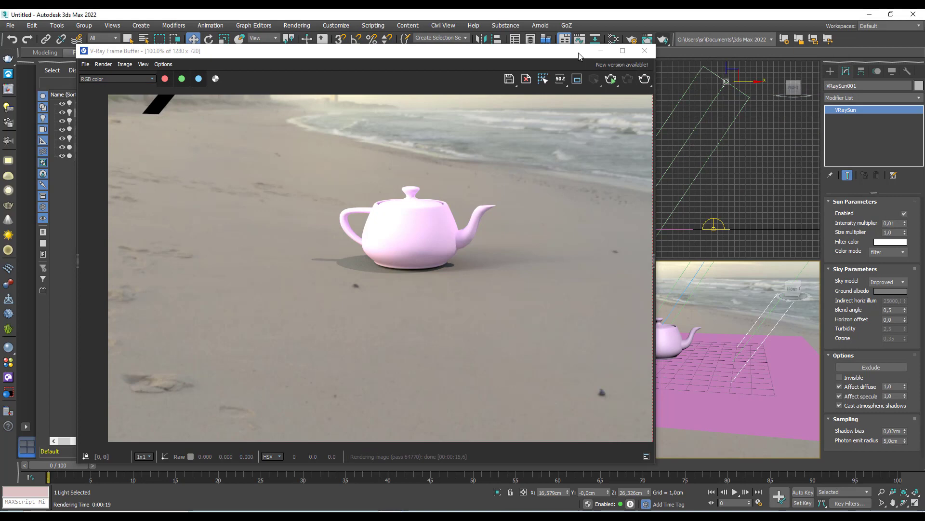
drag(627, 51, 526, 56)
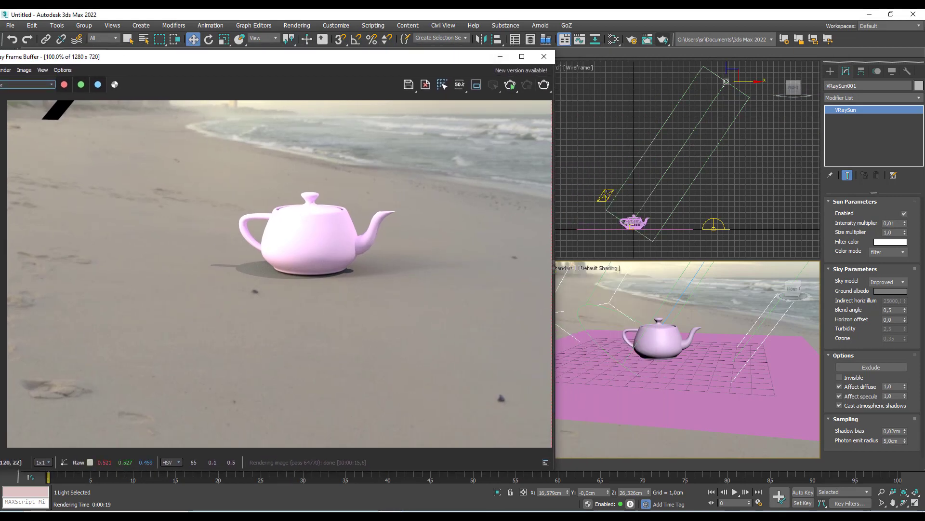
click(606, 196)
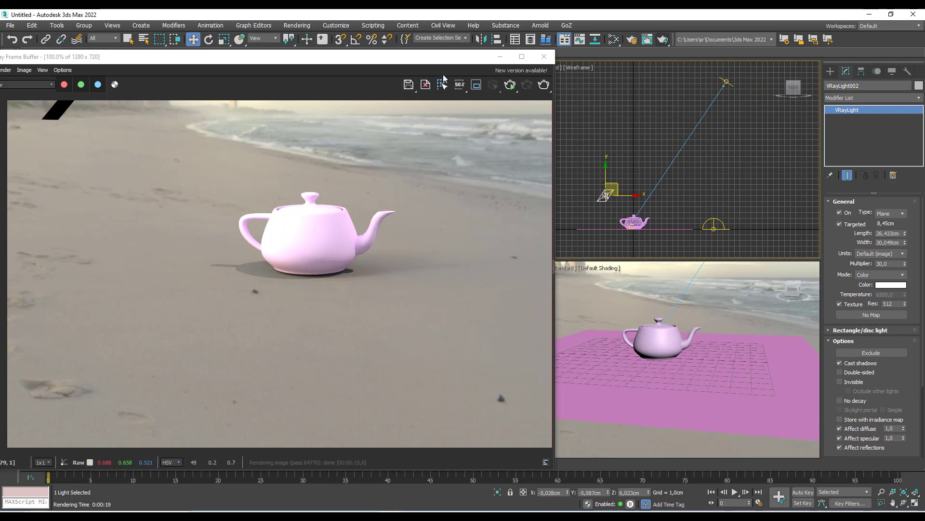
drag(441, 59, 468, 61)
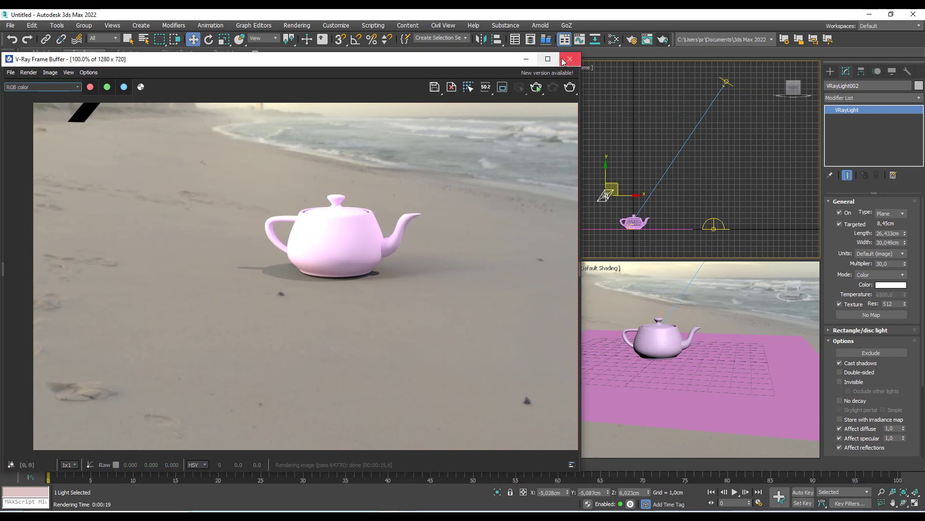
Make VRayLight002 invisible in renders and re-render from the V-Ray Frame Buffer
click(840, 382)
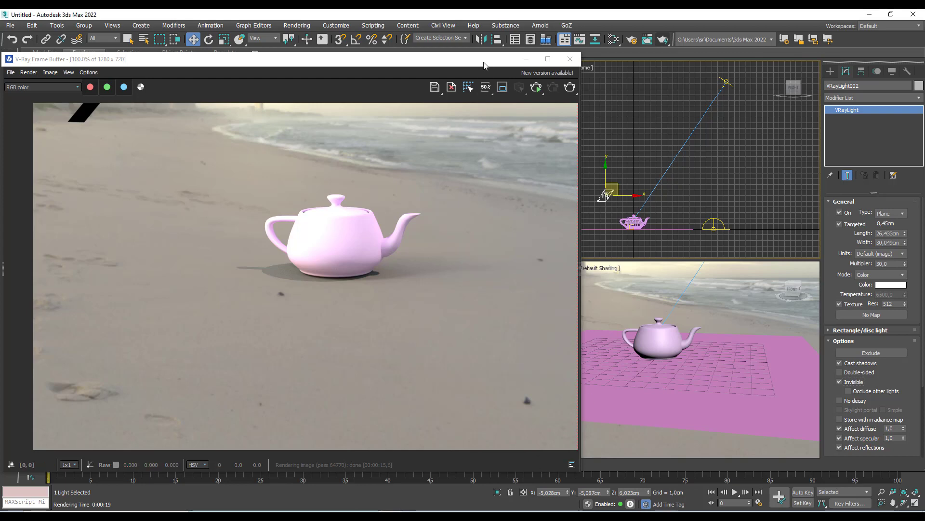
drag(485, 61, 539, 57)
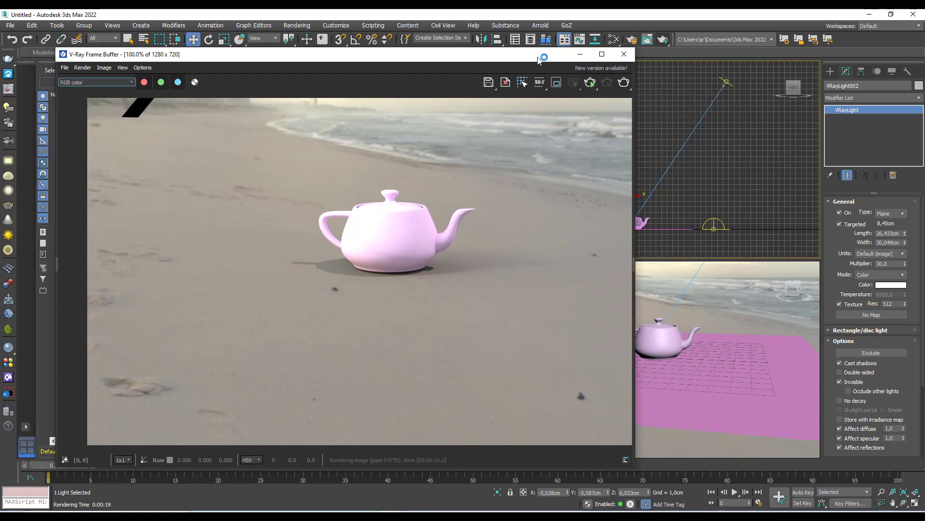
click(630, 82)
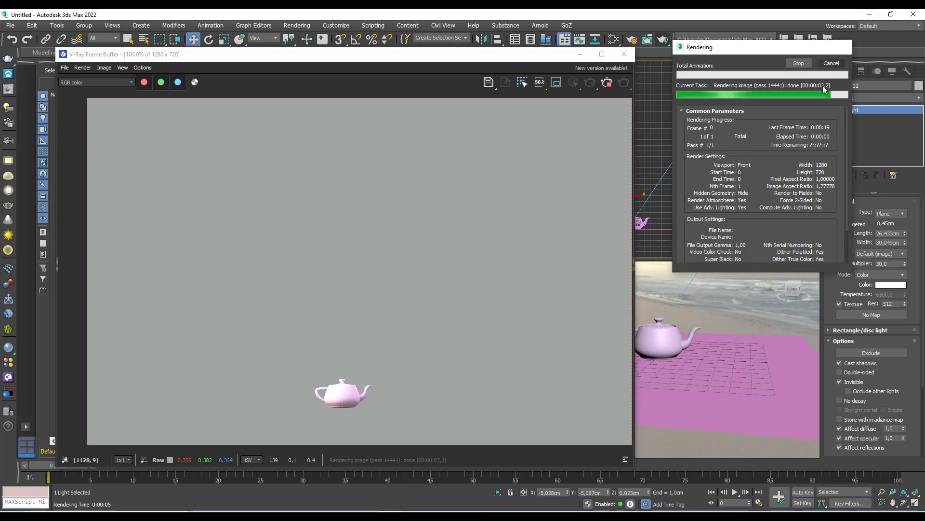
Start another V-Ray Frame Buffer render of the pink teapot from the Perspective view
click(624, 83)
drag(523, 60, 507, 56)
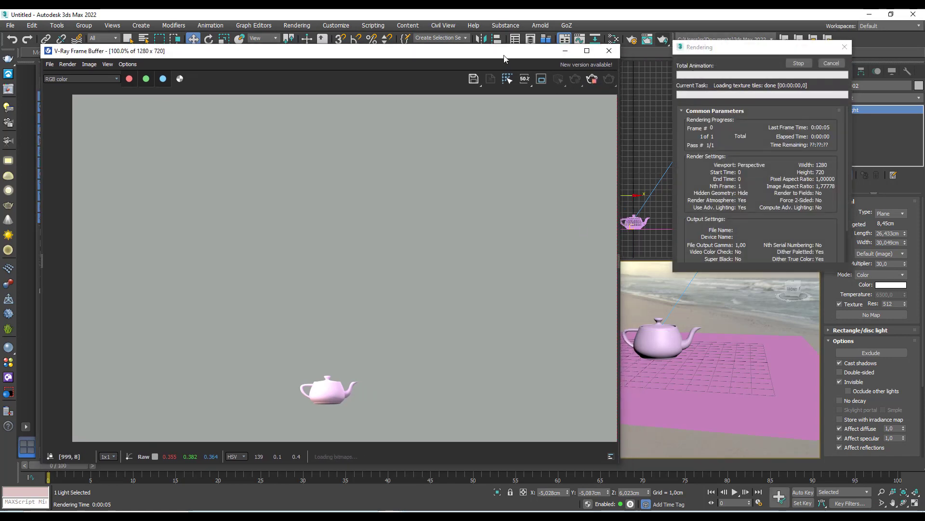